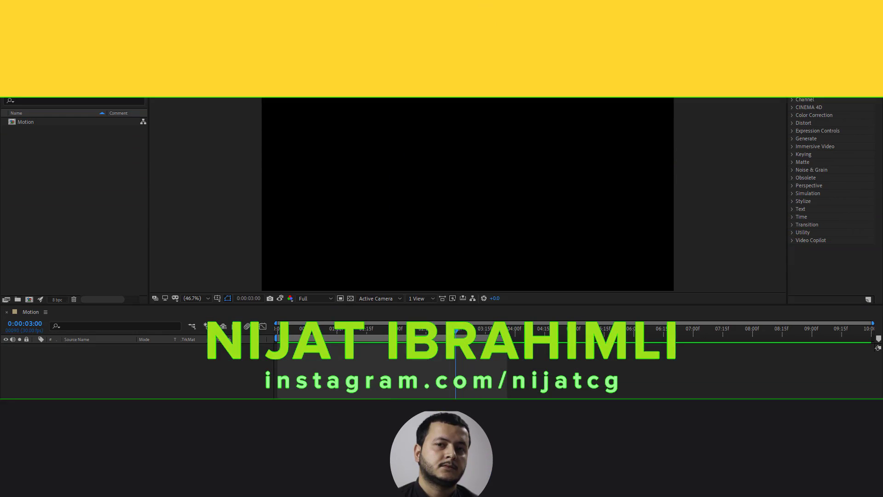
# Create a near-white solid named BG to fill the Motion composition's background
pyautogui.rightClick(73, 381)
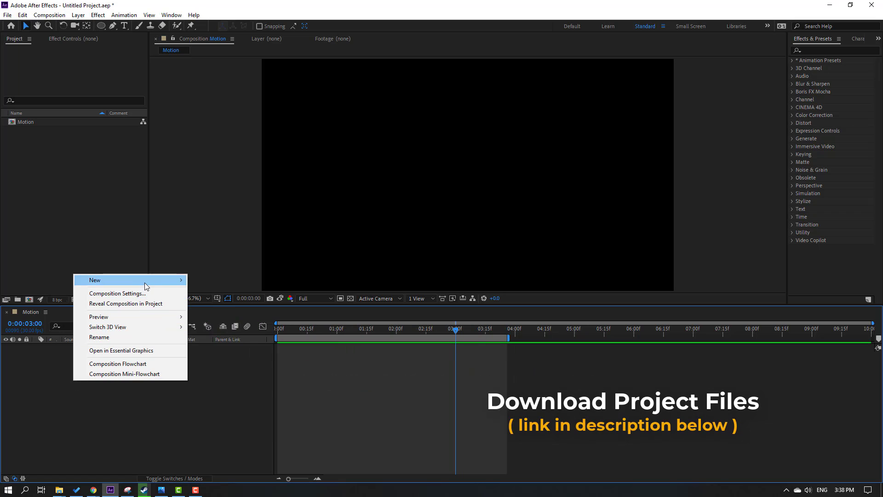
pyautogui.moveTo(145, 283)
pyautogui.click(232, 303)
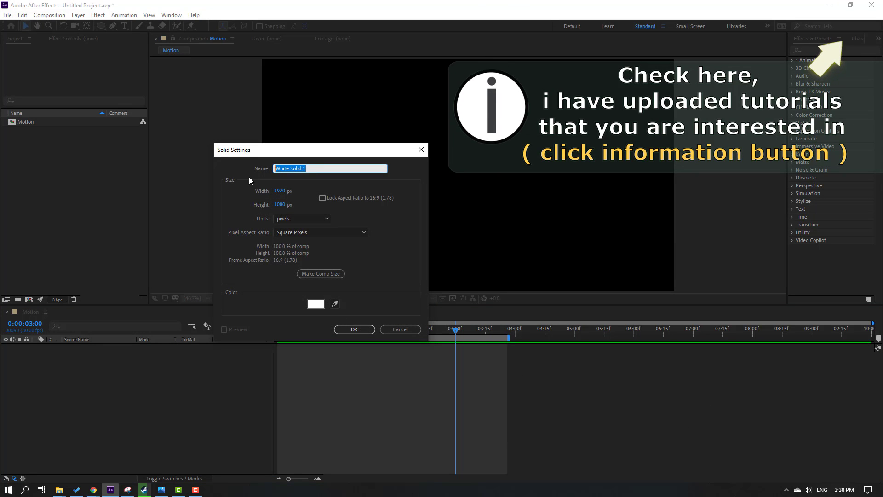
pyautogui.write('BG')
pyautogui.click(317, 304)
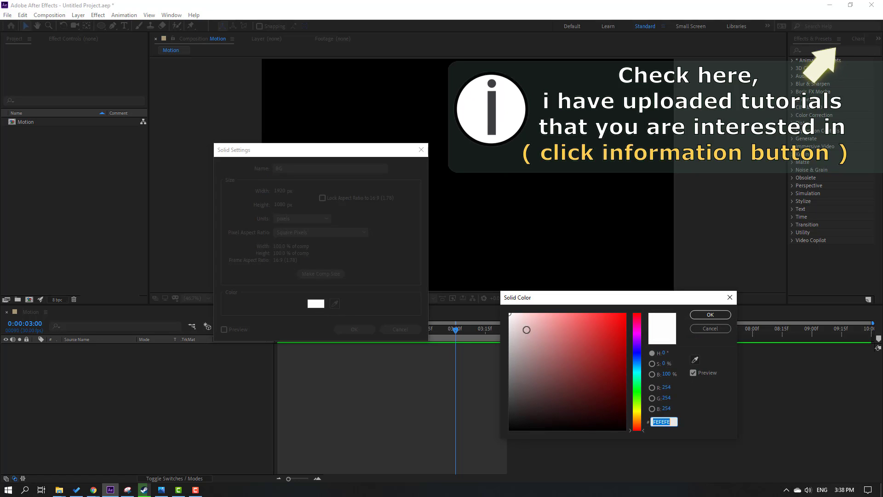
pyautogui.click(510, 318)
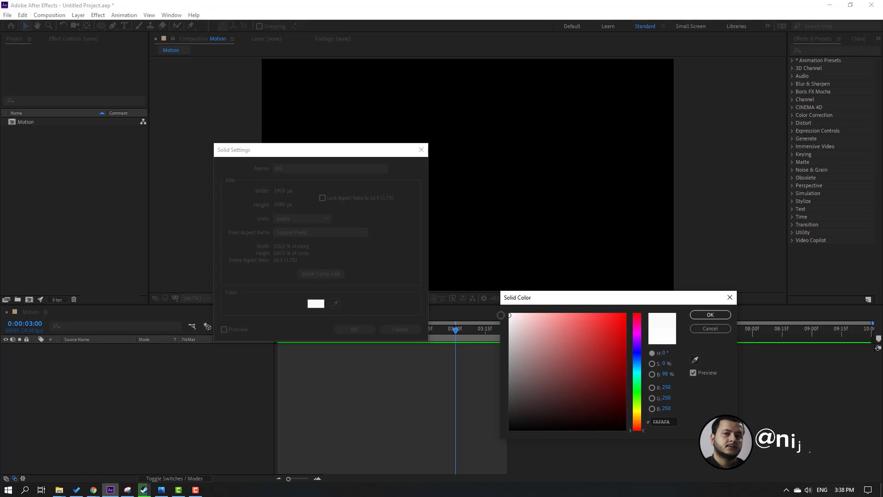
pyautogui.click(710, 316)
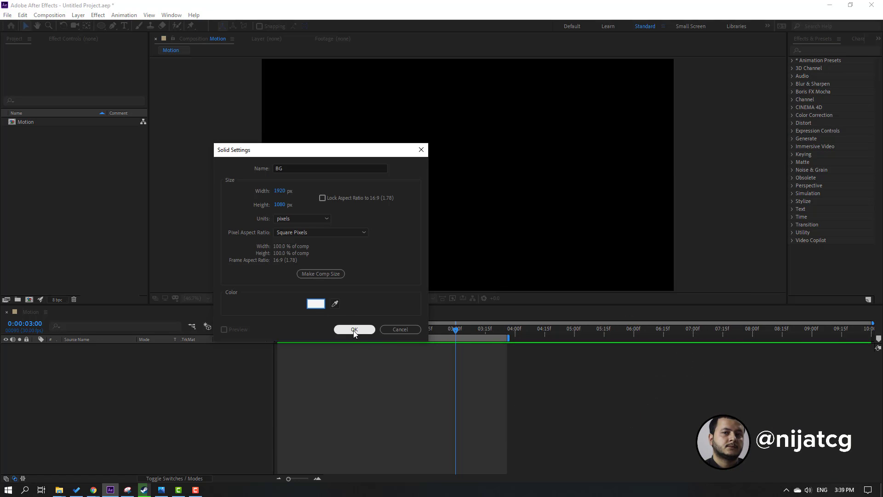
pyautogui.click(354, 330)
# Extend the work area to 5 seconds, return to the start, and lock the BG layer
pyautogui.moveTo(508, 338); pyautogui.dragTo(586, 339)
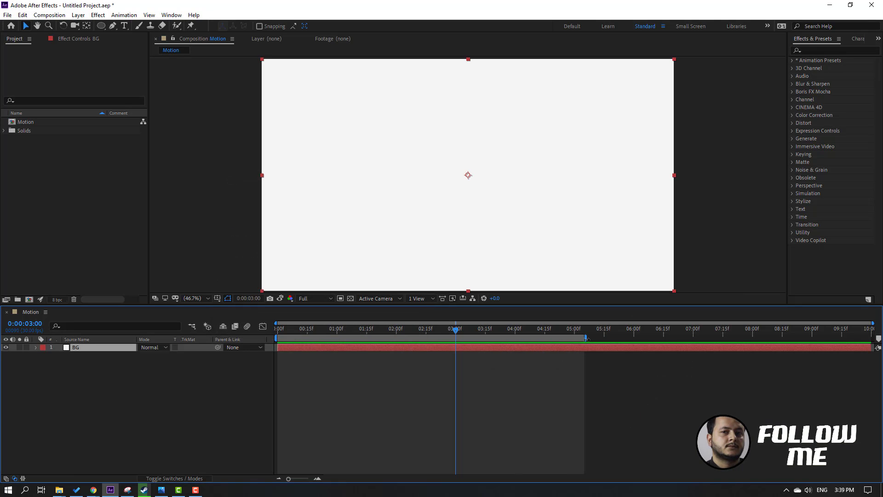
pyautogui.press('Home')
pyautogui.click(26, 347)
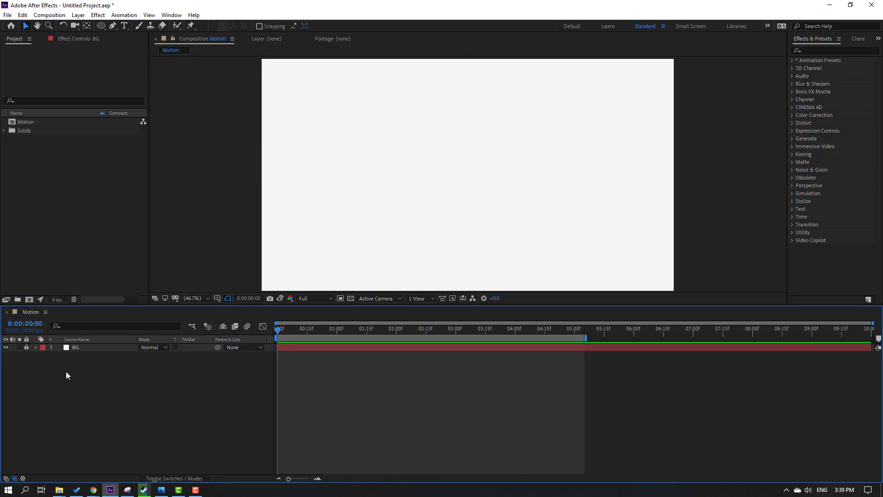
# Draw a pink circle shape layer with the Ellipse tool
pyautogui.moveTo(98, 28); pyautogui.dragTo(142, 47)
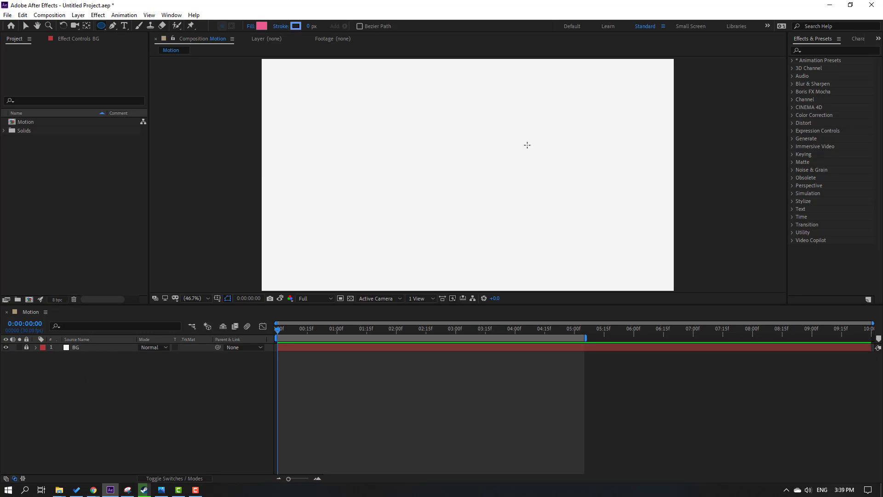
pyautogui.moveTo(395, 91)
pyautogui.mouseDown()
pyautogui.moveTo(467, 174)
pyautogui.moveTo(529, 225)
pyautogui.mouseUp()
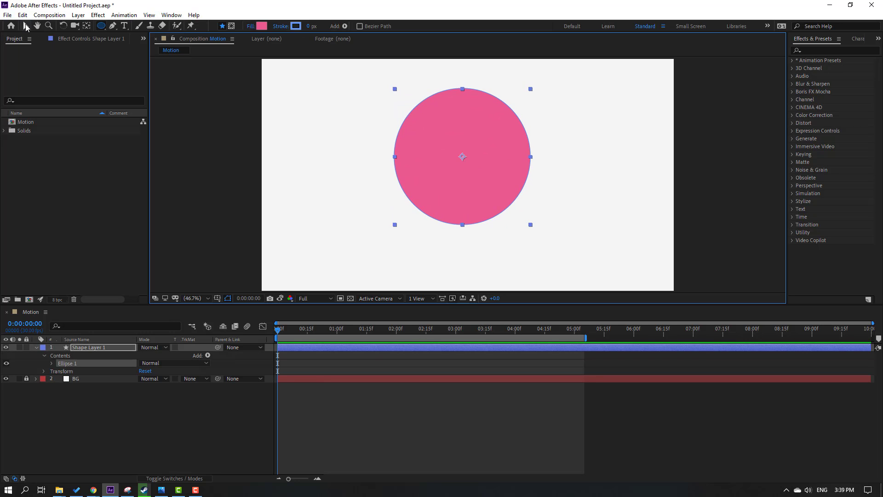
pyautogui.click(26, 26)
# Centre the circle horizontally and vertically using the Align panel
pyautogui.click(171, 14)
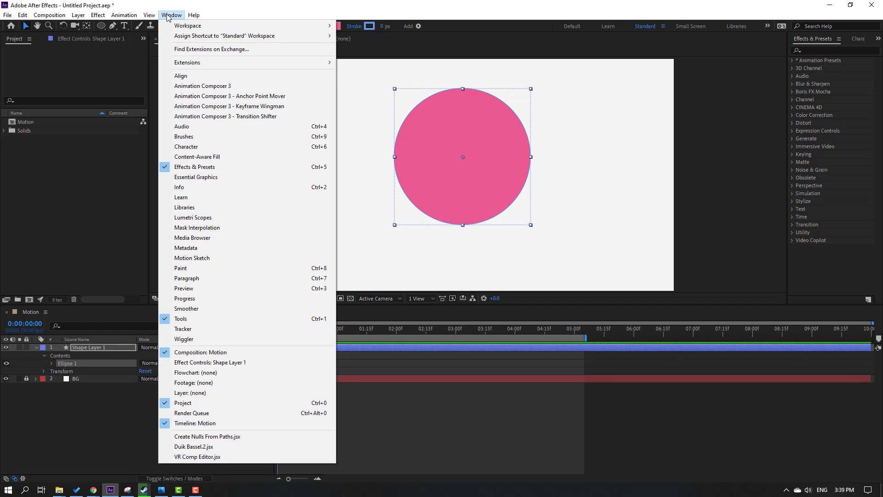
pyautogui.click(182, 76)
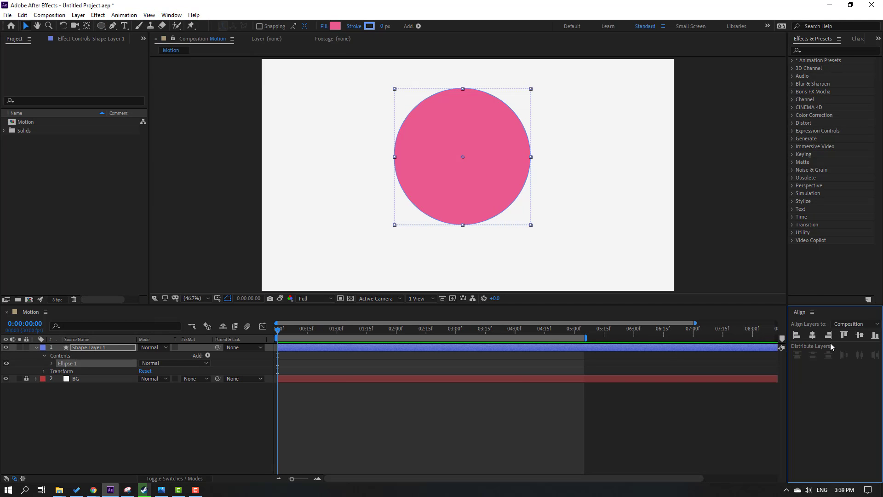
pyautogui.click(813, 336)
pyautogui.click(859, 336)
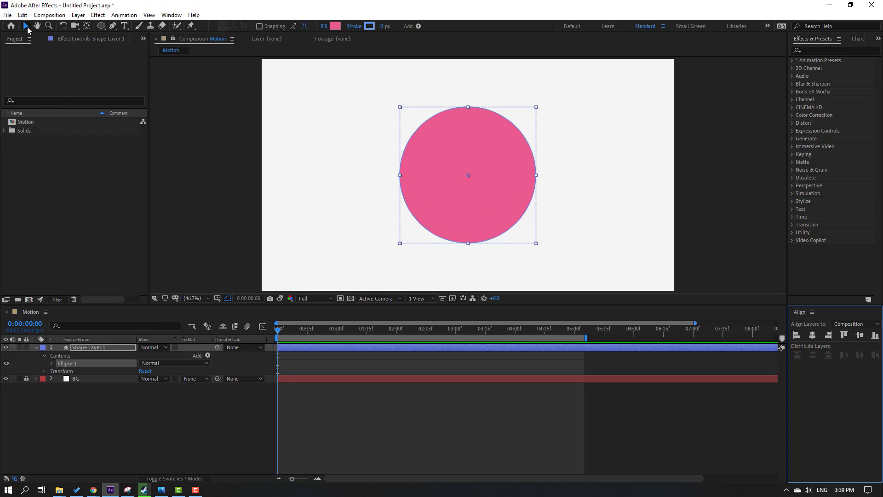
# Change Shape Layer 1's fill from pink to light blue (53AEF4)
pyautogui.click(112, 384)
pyautogui.click(97, 349)
pyautogui.click(36, 347)
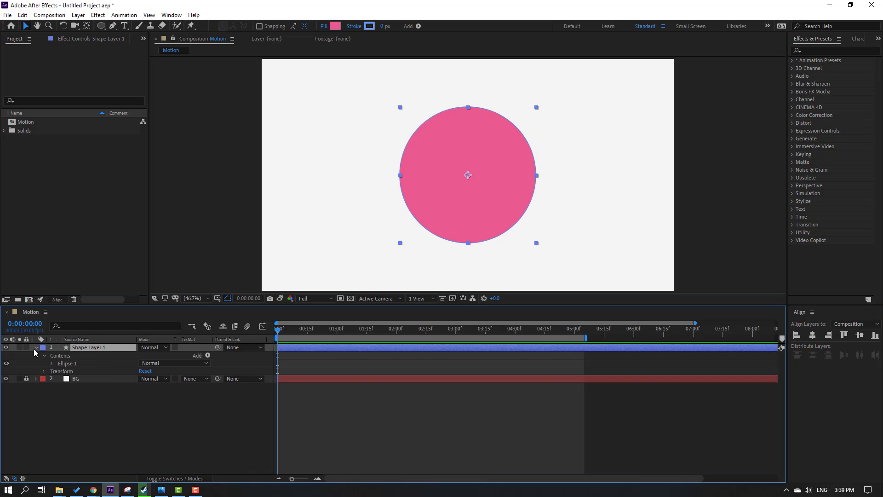
pyautogui.click(335, 27)
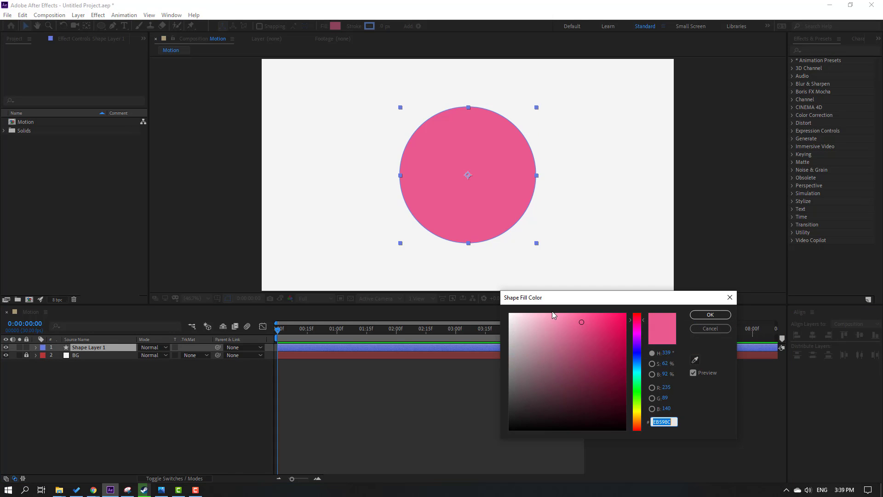
pyautogui.click(638, 366)
pyautogui.click(585, 320)
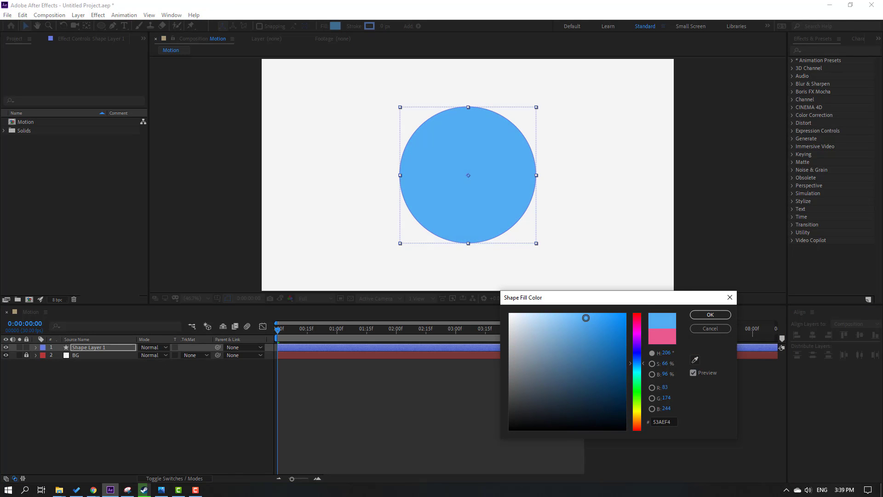
pyautogui.click(708, 315)
pyautogui.click(100, 350)
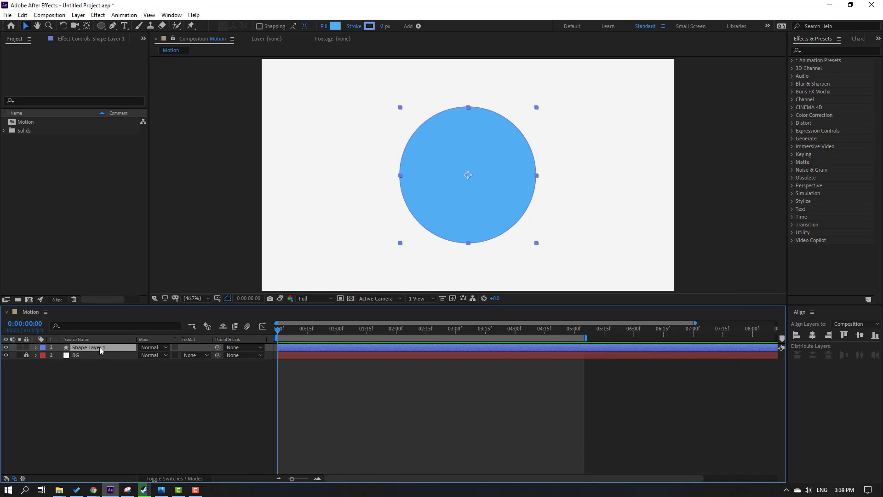
# Rename the circle layer big_blue and make a 115%-scaled duplicate, big_blue 2
pyautogui.press('Return')
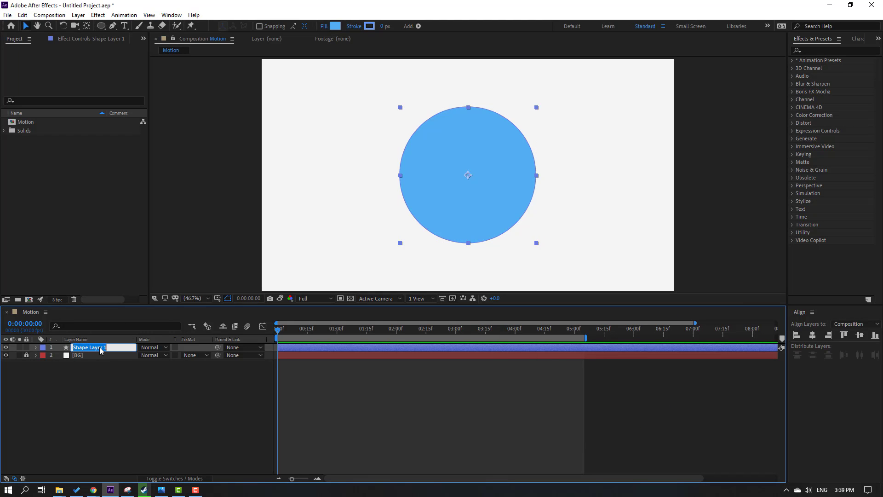
pyautogui.write('big_blue')
pyautogui.press('Return')
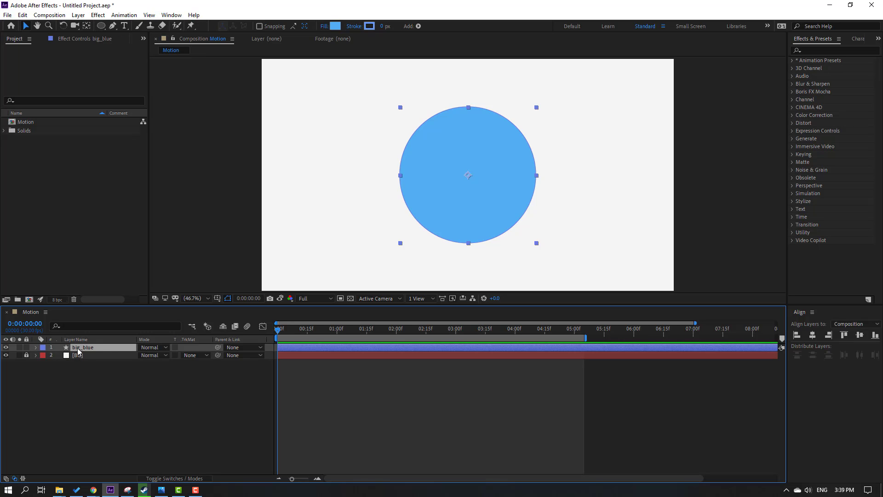
pyautogui.hotkey('ctrl', 'd')
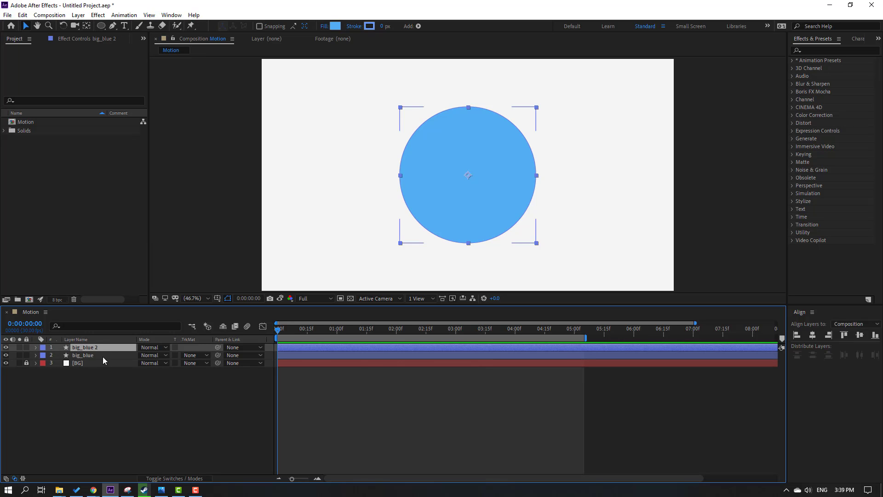
pyautogui.press('s')
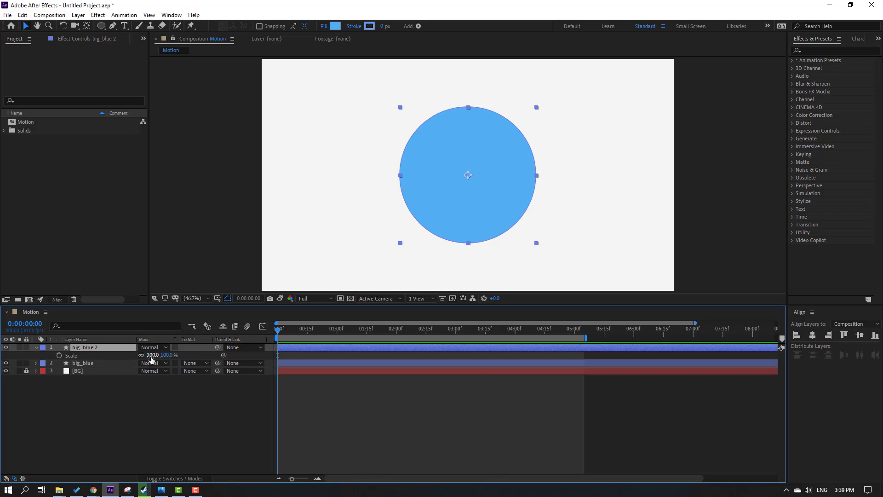
pyautogui.moveTo(151, 359); pyautogui.dragTo(159, 359)
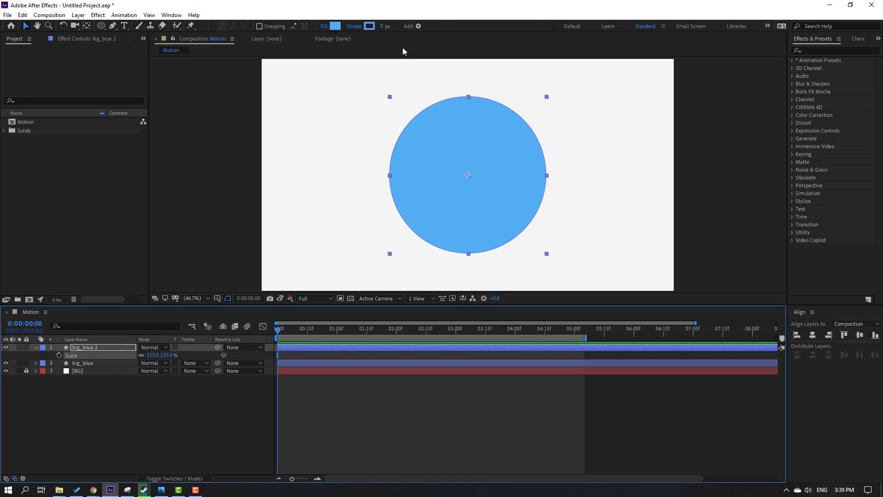
# Make big_blue 2 a ring: no fill, about 37 px stroke in the circle's blue
pyautogui.click(324, 27)
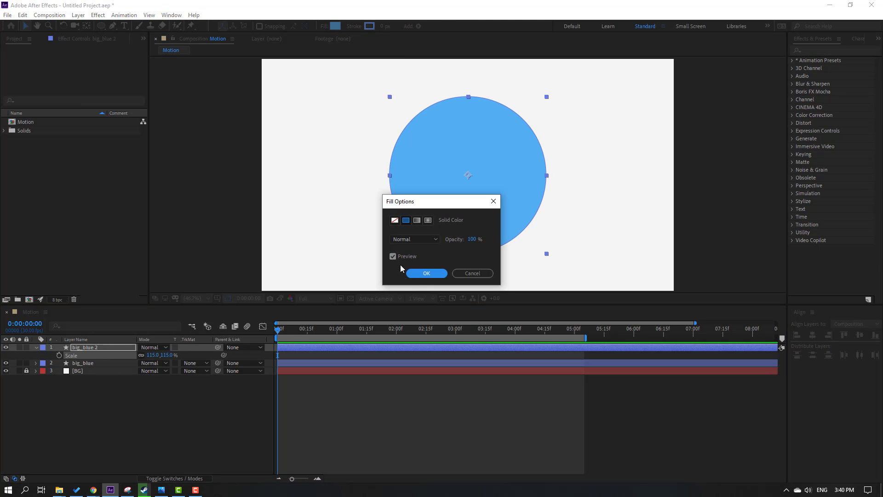
pyautogui.click(394, 221)
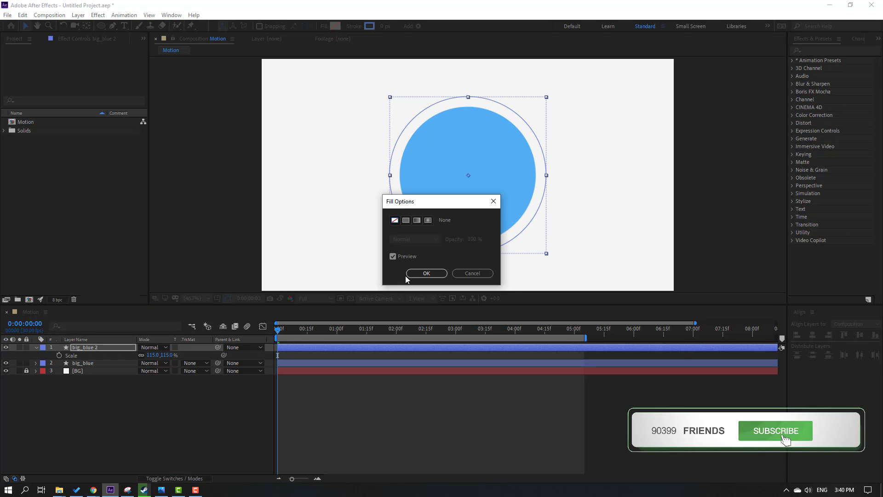
pyautogui.click(421, 273)
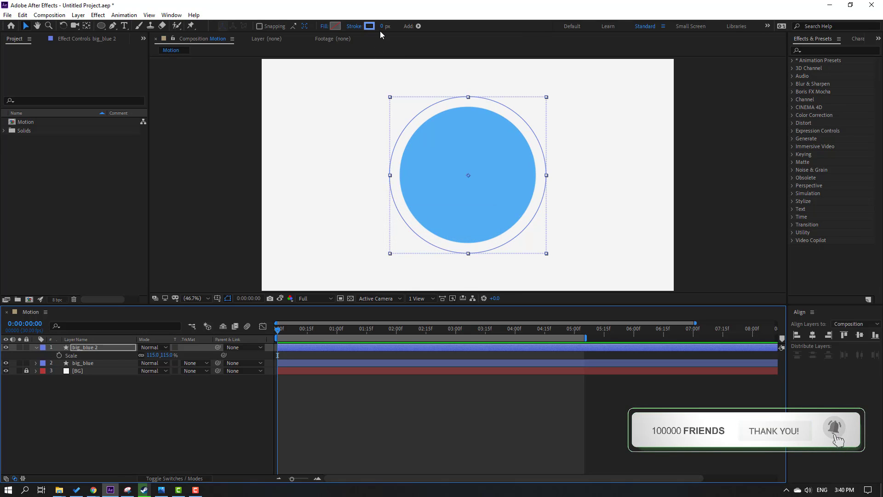
pyautogui.click(380, 27)
pyautogui.write('10')
pyautogui.press('Return')
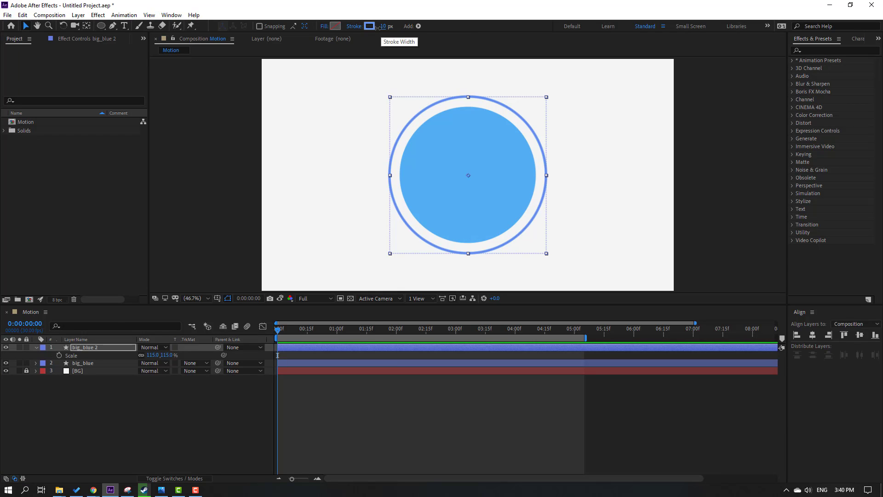
pyautogui.moveTo(377, 27); pyautogui.dragTo(394, 27)
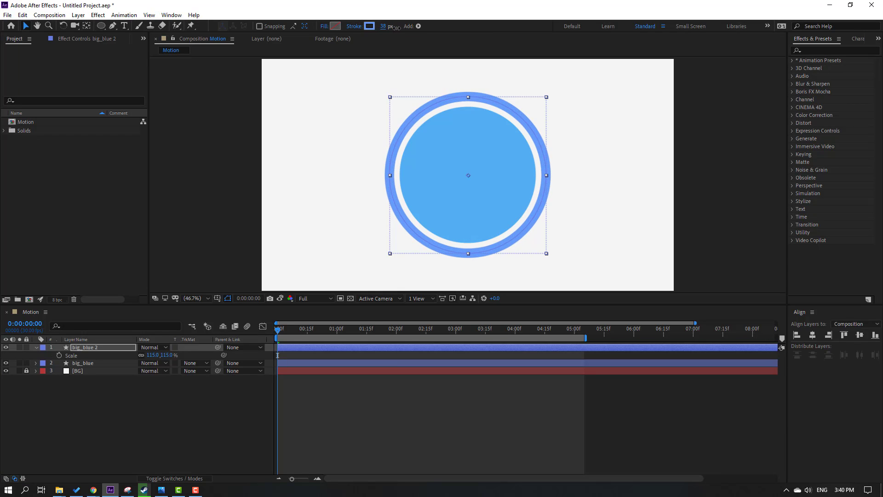
pyautogui.click(367, 25)
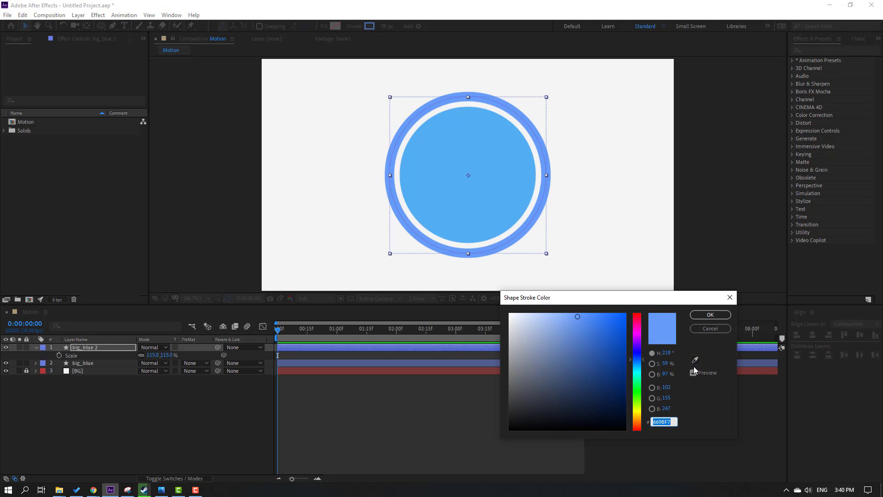
pyautogui.click(695, 360)
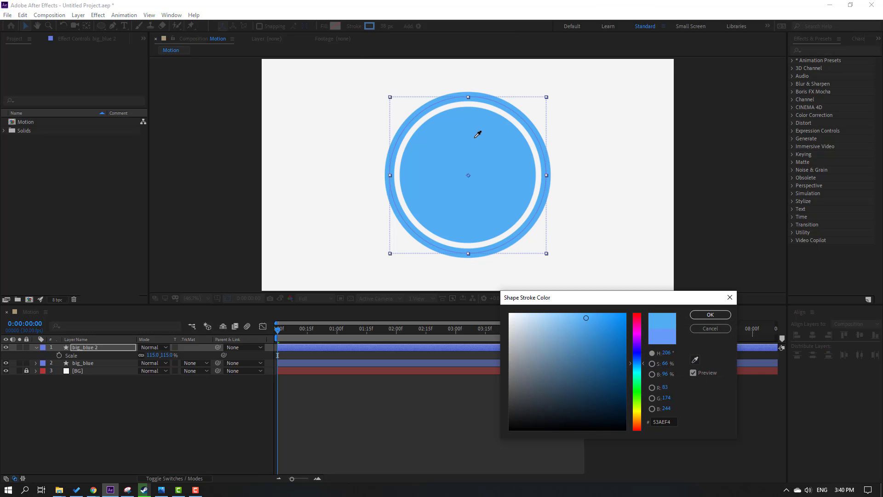
pyautogui.click(701, 316)
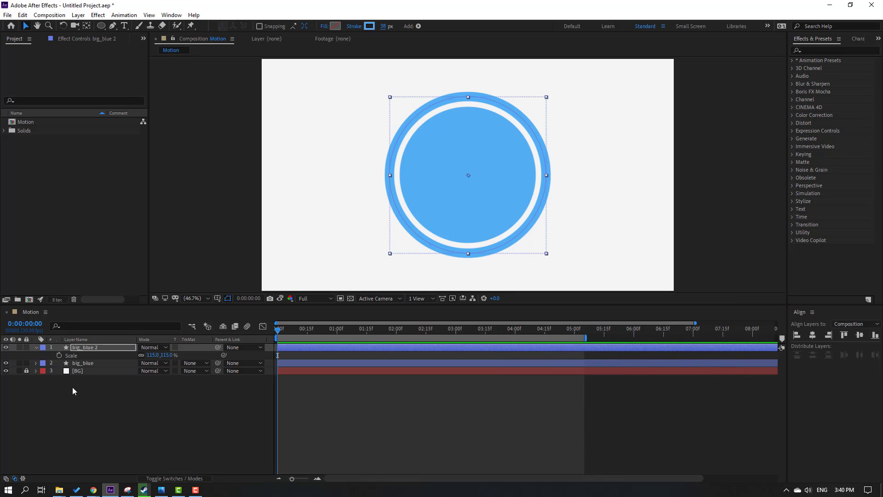
# Add Trim Paths to big_blue 2 and set its End to 0 so the stroke vanishes
pyautogui.click(418, 27)
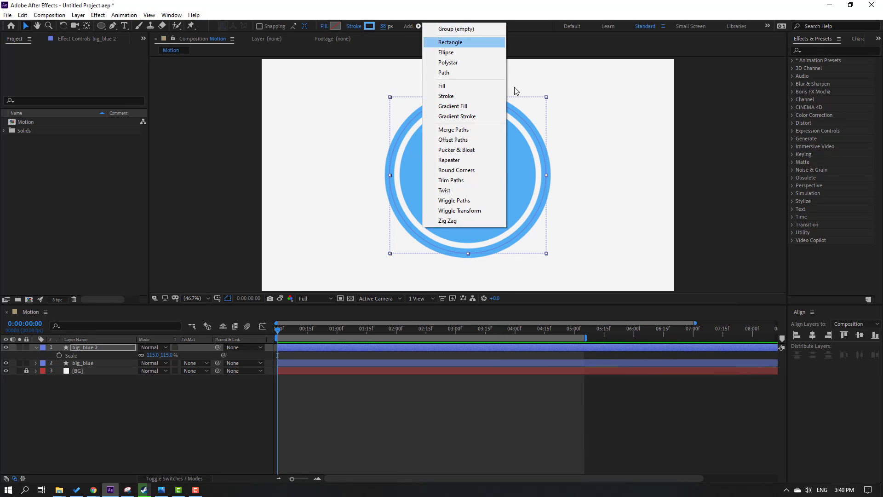
pyautogui.click(460, 181)
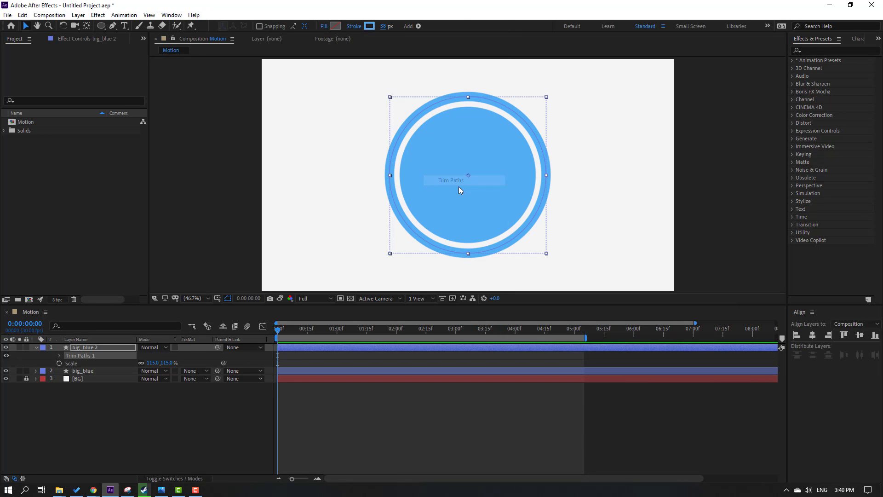
pyautogui.click(59, 356)
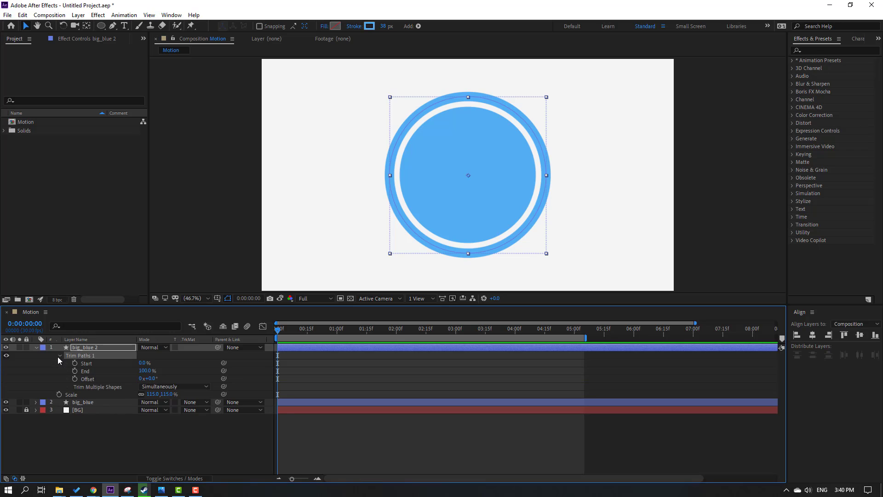
pyautogui.click(141, 371)
pyautogui.press('Return')
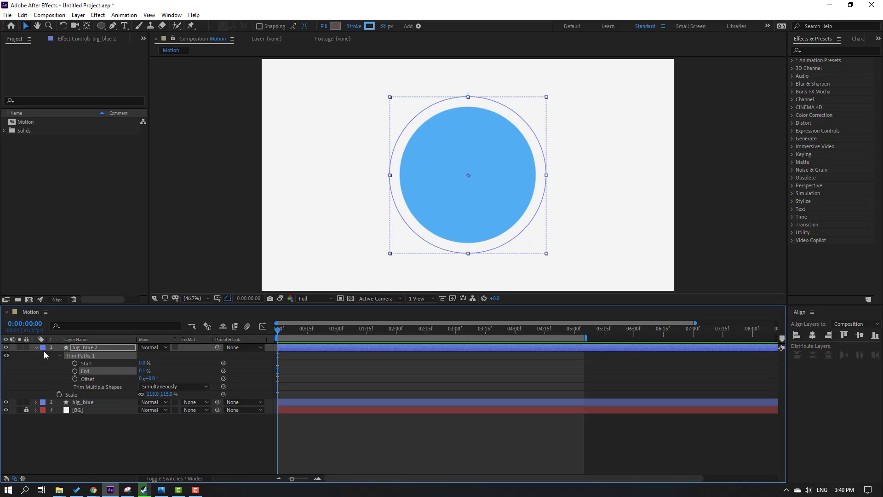
# Give big_blue 2's stroke a Round Cap line ending
pyautogui.click(36, 347)
pyautogui.click(36, 348)
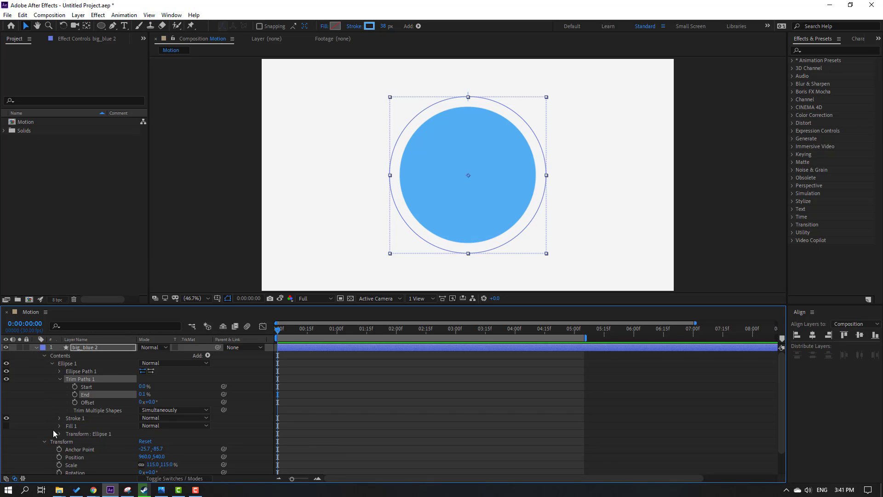
pyautogui.click(59, 418)
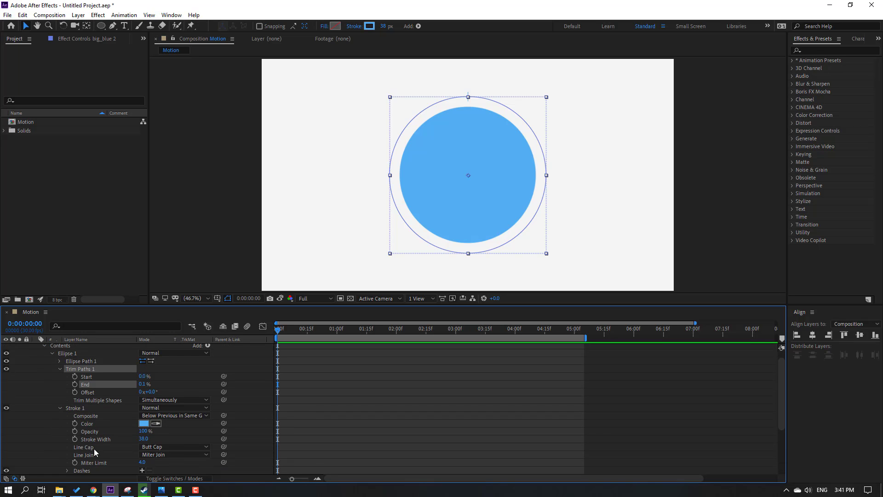
pyautogui.click(151, 448)
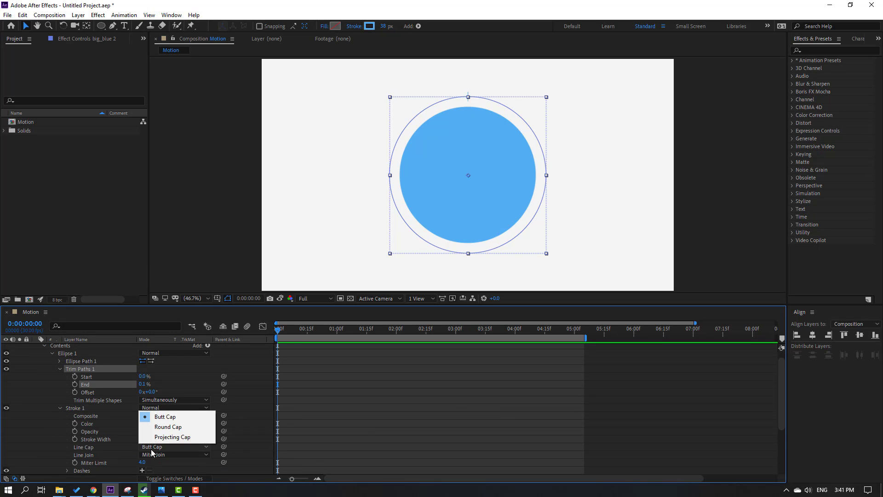
pyautogui.click(168, 427)
pyautogui.click(490, 435)
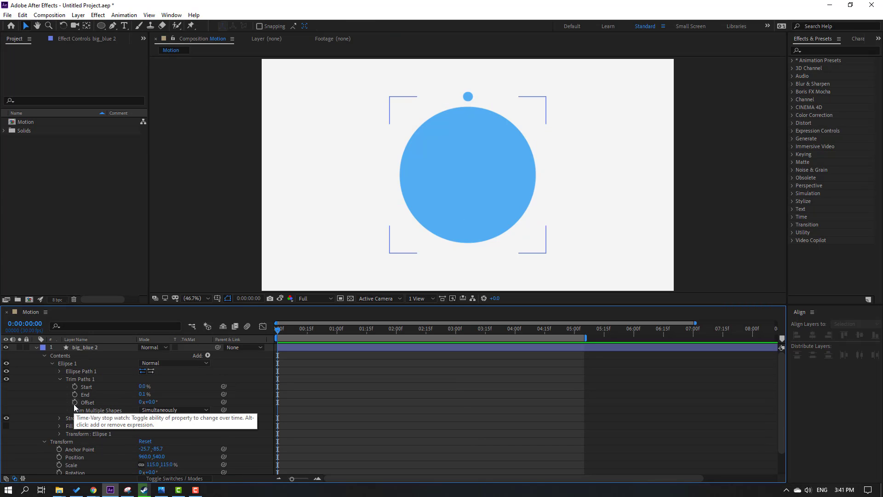
# Keyframe the Trim Paths Offset from 0° at 0:00 to 180° at 1:00
pyautogui.click(74, 403)
pyautogui.moveTo(289, 330); pyautogui.dragTo(338, 330)
pyautogui.moveTo(155, 405); pyautogui.dragTo(233, 399)
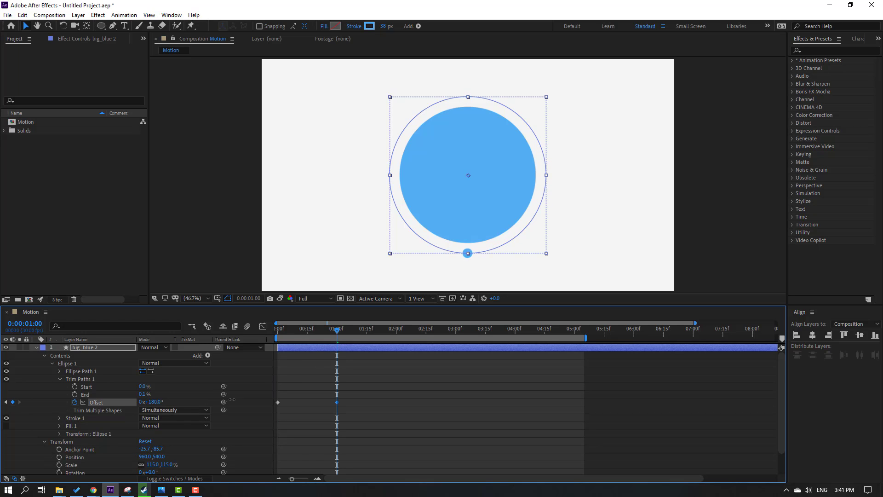
pyautogui.moveTo(374, 392); pyautogui.dragTo(275, 407)
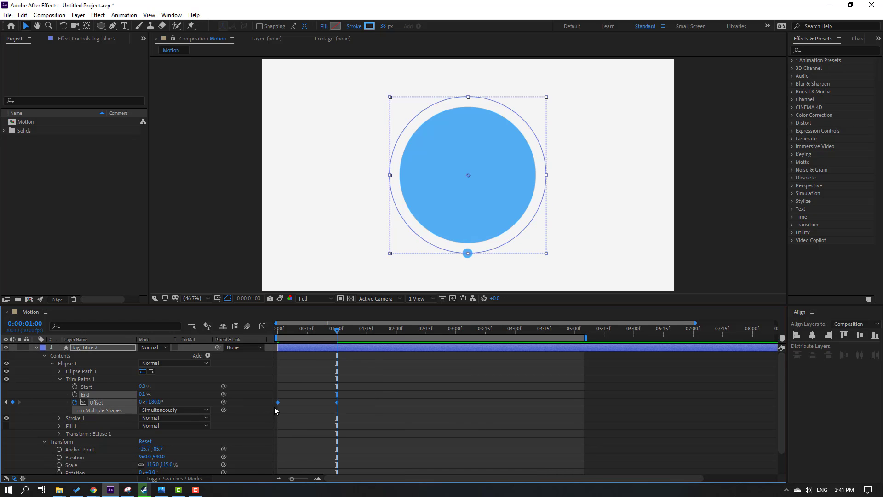
pyautogui.rightClick(278, 402)
# Apply Easy Ease to the Offset keyframes and preview the travelling dot
pyautogui.moveTo(350, 395)
pyautogui.click(440, 424)
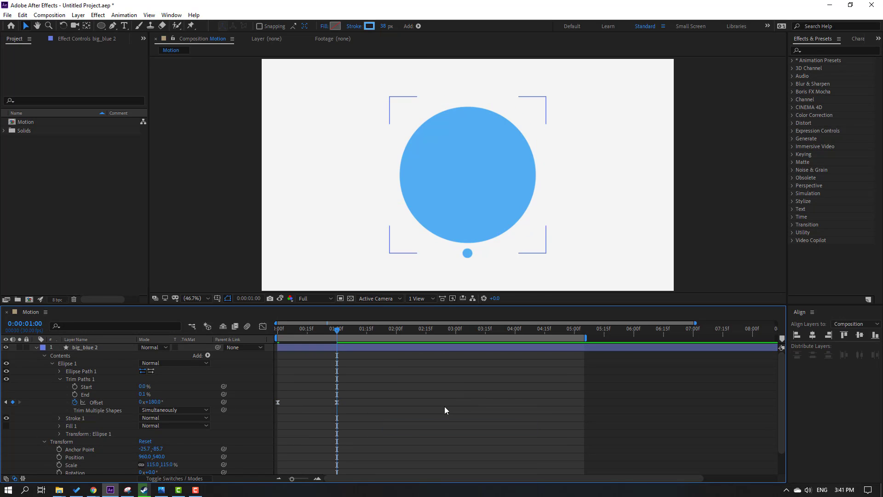
pyautogui.press('space')
# Duplicate the original big_blue and move the copy, big_blue 3, to the top of the stack
pyautogui.click(44, 442)
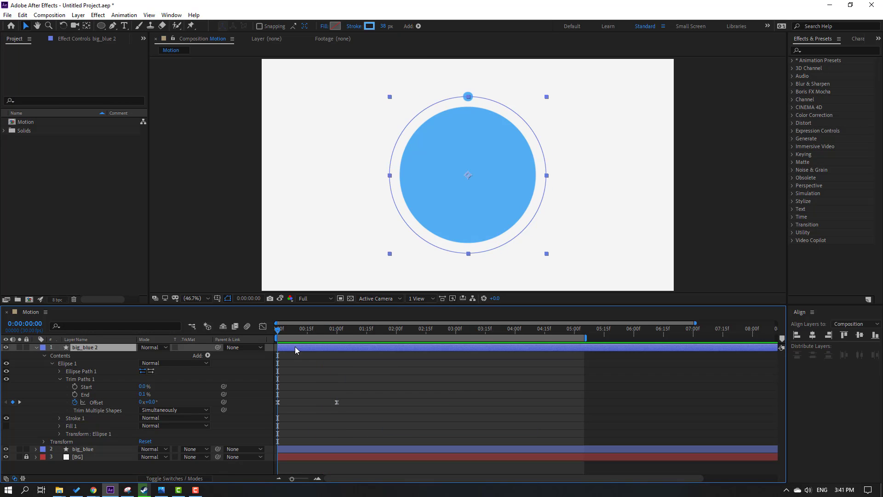
pyautogui.click(87, 453)
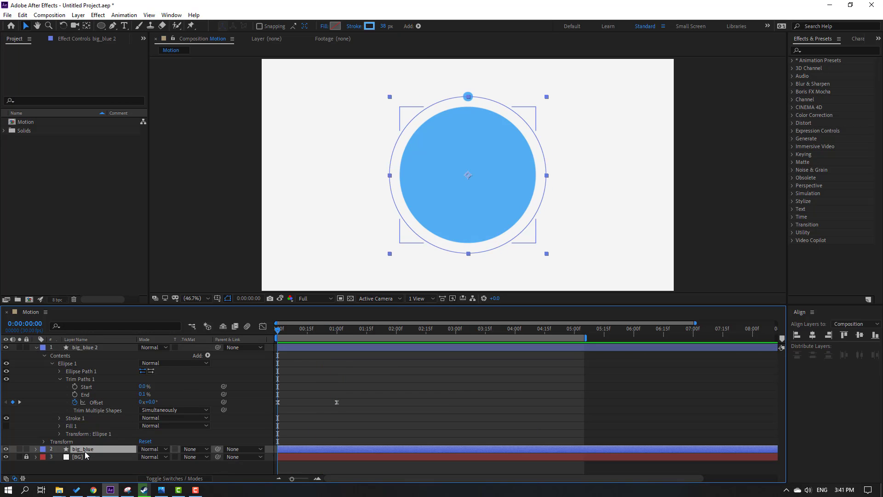
pyautogui.hotkey('ctrl', 'd')
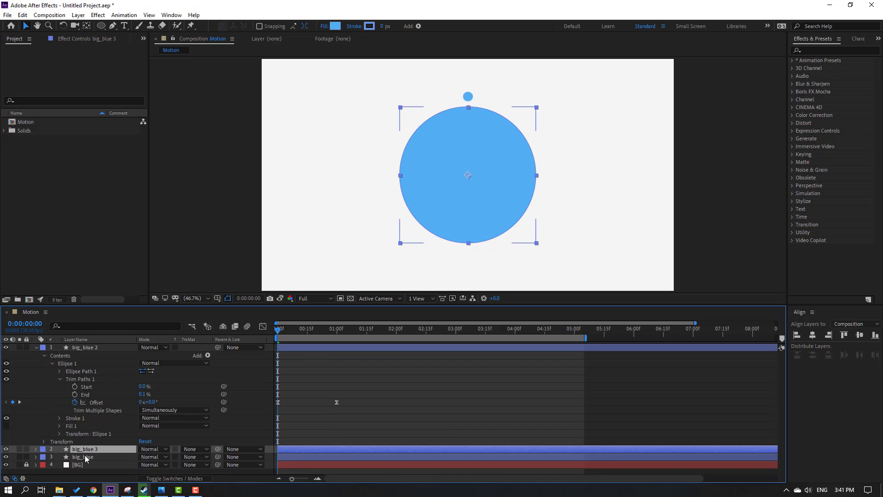
pyautogui.moveTo(74, 450); pyautogui.dragTo(90, 349)
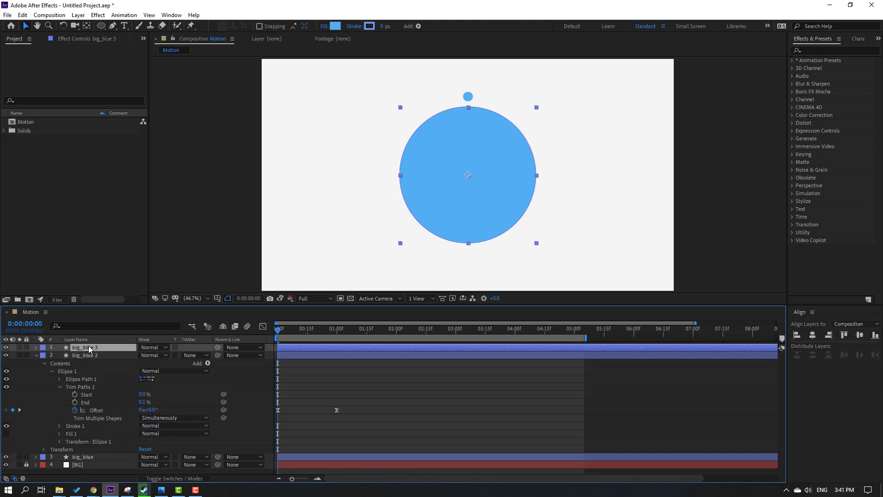
# Change big_blue 3's fill colour to white (FFFFFF)
pyautogui.click(334, 26)
pyautogui.moveTo(534, 343); pyautogui.dragTo(498, 308)
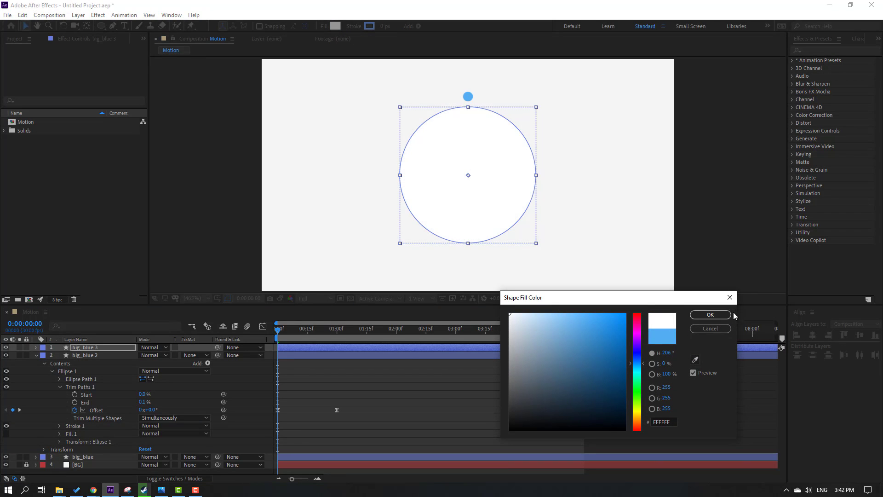
pyautogui.click(729, 315)
pyautogui.click(101, 348)
# Shrink big_blue 3 and move it onto the blue dot at the 1-second mark
pyautogui.press('s')
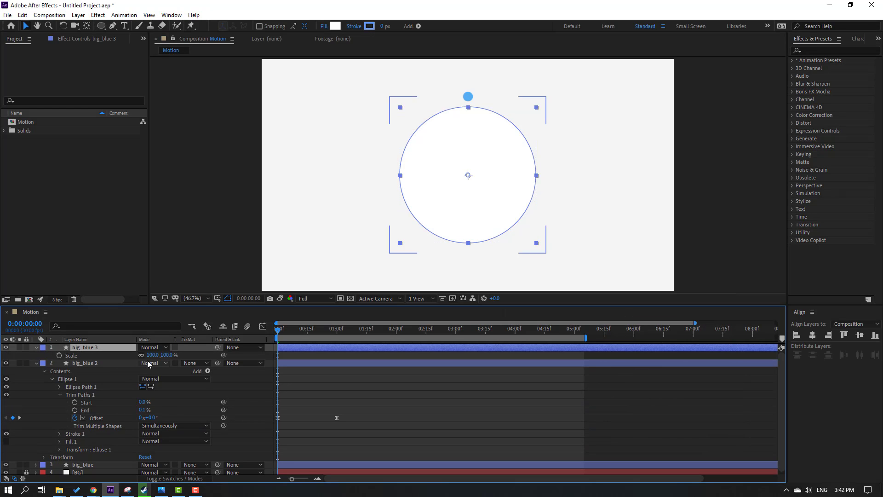
pyautogui.moveTo(150, 358); pyautogui.dragTo(109, 356)
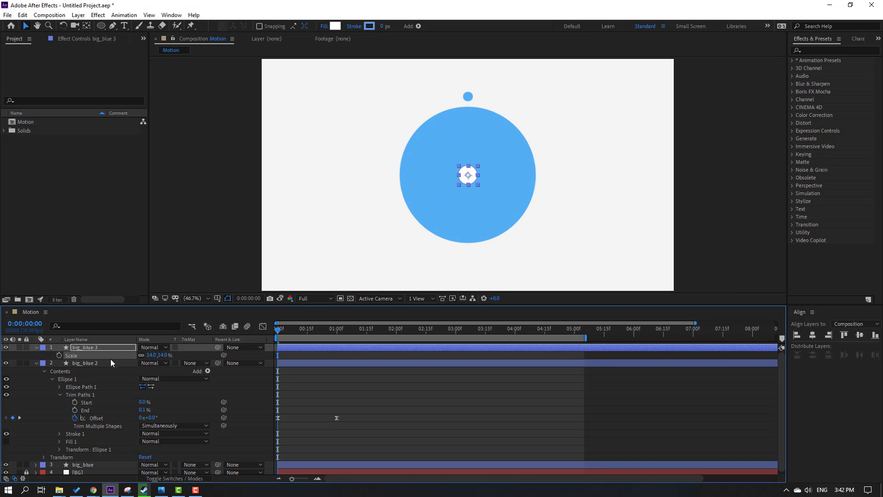
pyautogui.moveTo(278, 330); pyautogui.dragTo(337, 329)
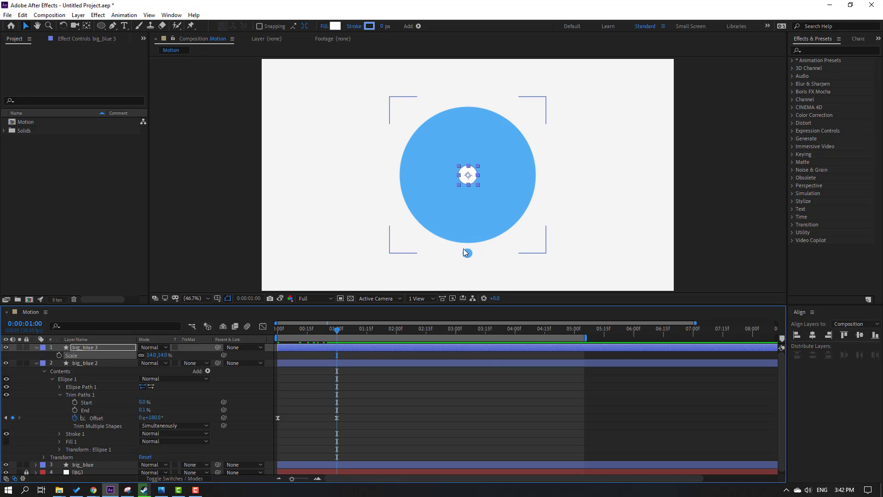
pyautogui.scroll(3, 462, 249)
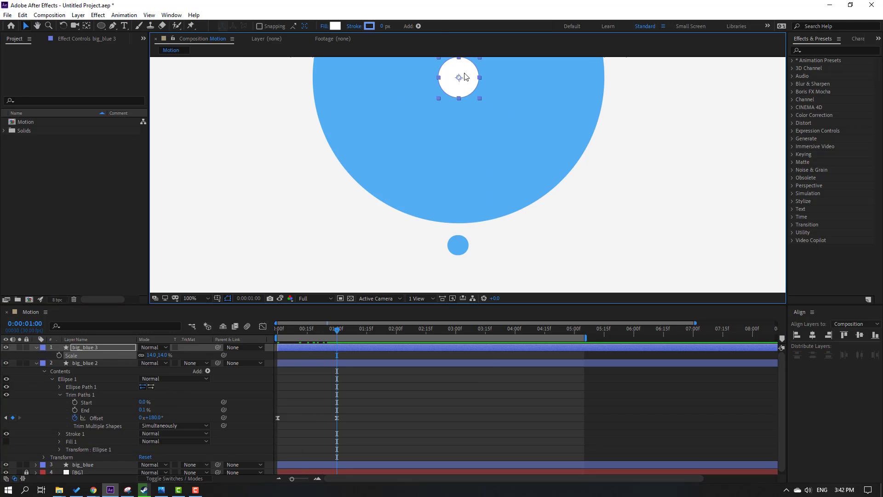
pyautogui.moveTo(463, 93); pyautogui.dragTo(458, 240)
pyautogui.scroll(4, 457, 238)
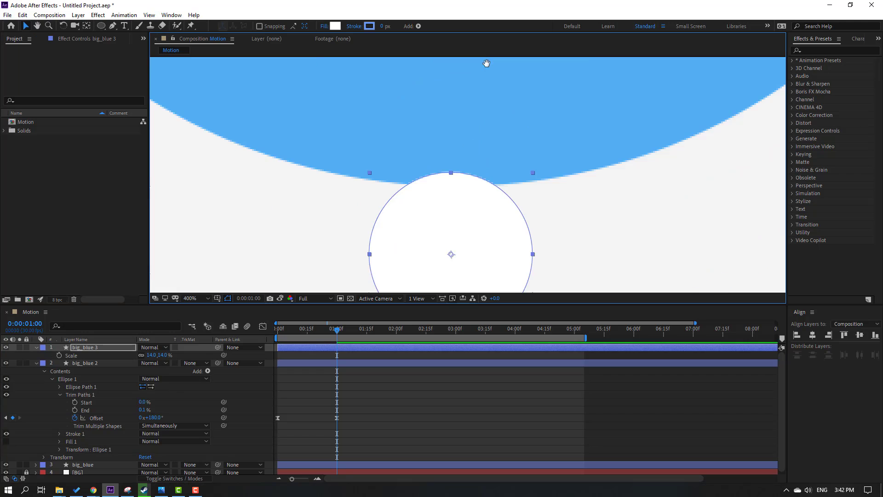
pyautogui.moveTo(395, 291); pyautogui.dragTo(394, 186)
# Set big_blue 3's scale to 8%, align it over the dot, and start its layer at 1:00
pyautogui.press('s')
pyautogui.press('s')
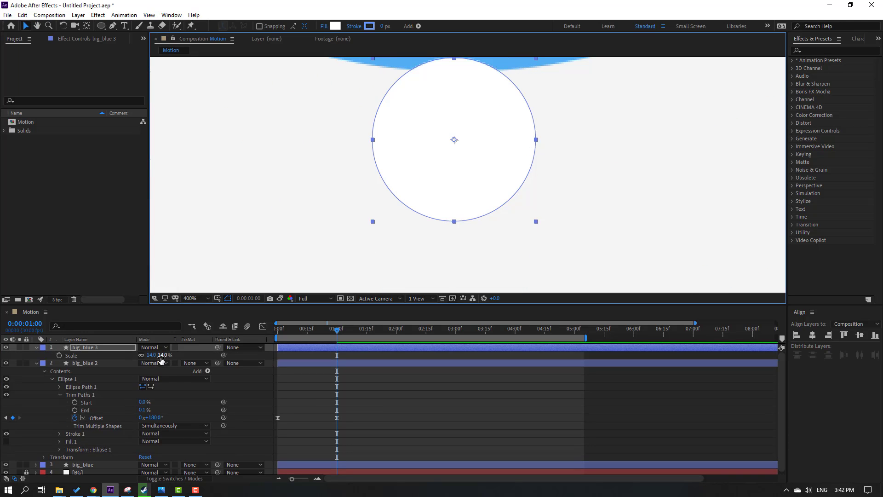
pyautogui.moveTo(157, 355); pyautogui.dragTo(152, 355)
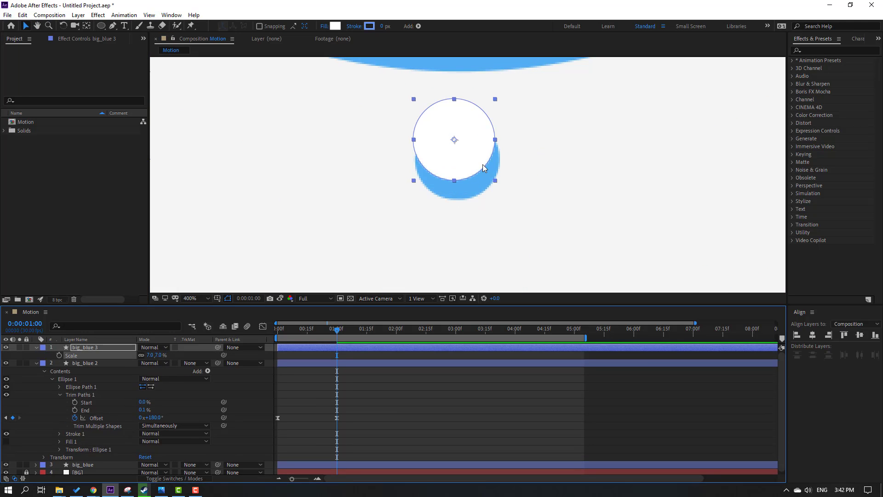
pyautogui.moveTo(480, 167); pyautogui.dragTo(481, 181)
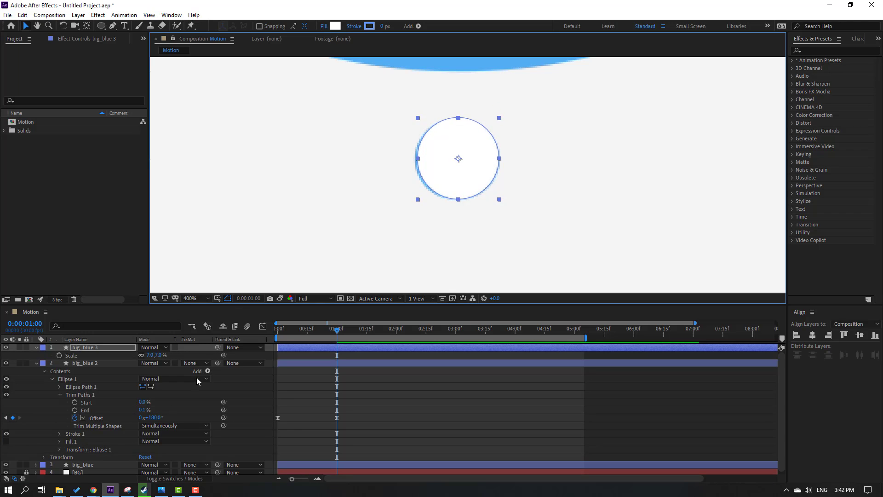
pyautogui.click(149, 355)
pyautogui.write('80')
pyautogui.press('Return')
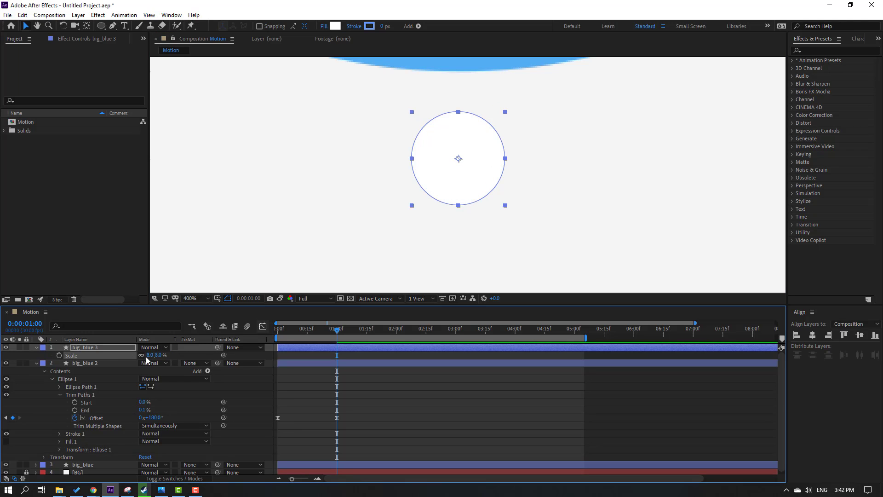
pyautogui.moveTo(287, 352); pyautogui.dragTo(346, 355)
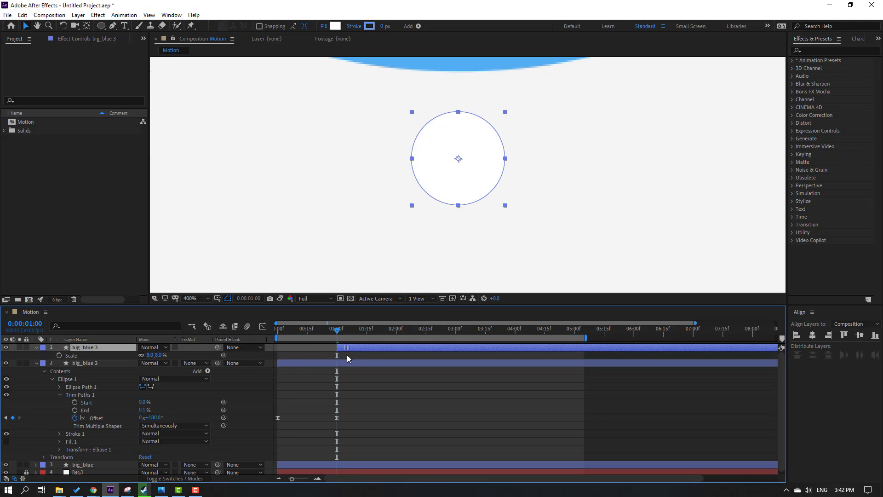
pyautogui.press(',')
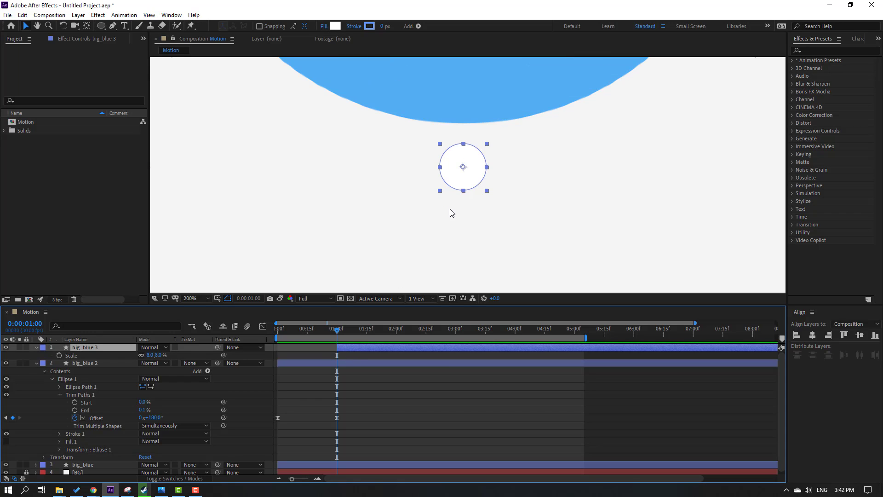
# Keyframe big_blue 3's Position at 1:00, then raise it into the blue circle at 1:10
pyautogui.press('p')
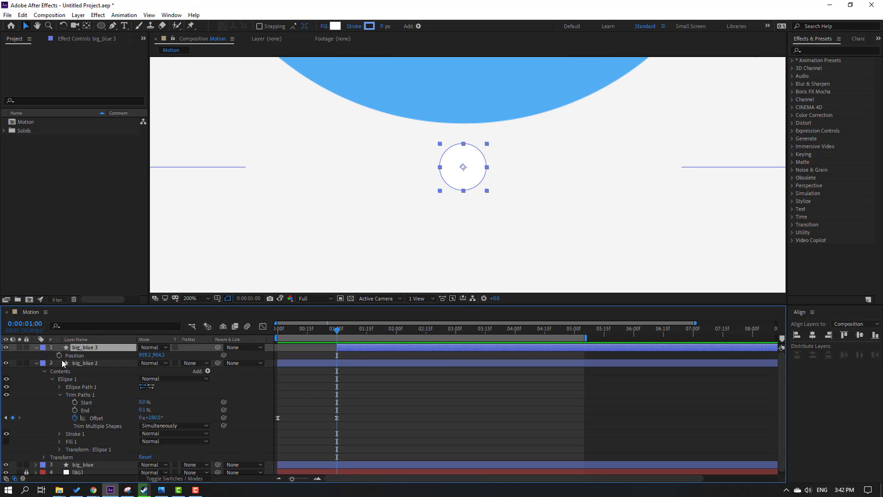
pyautogui.click(59, 355)
pyautogui.press(',')
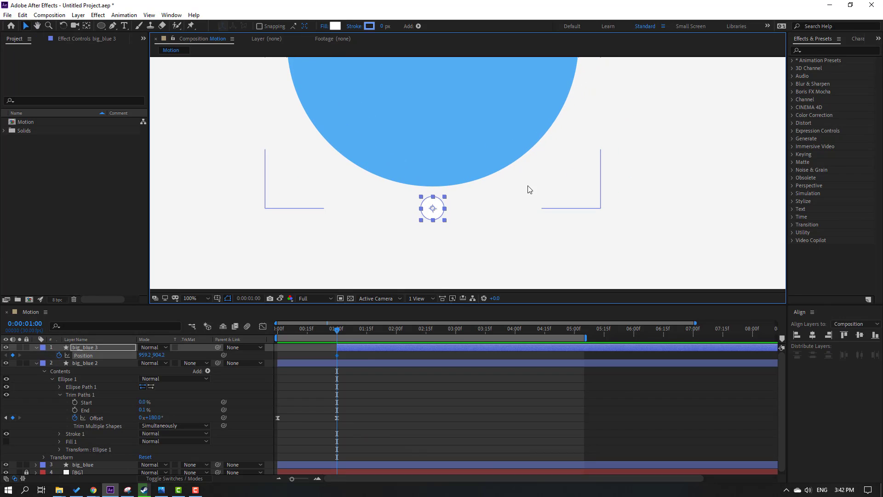
pyautogui.hotkey('shift', 'pagedown')
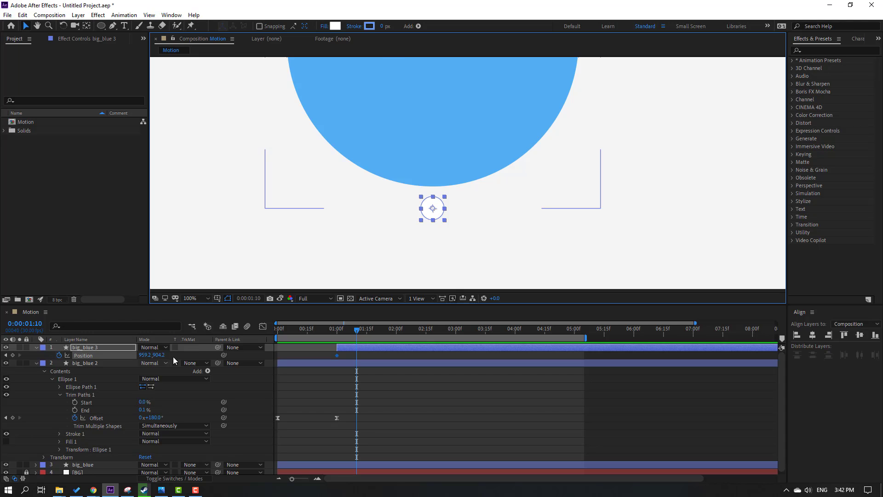
pyautogui.press(',')
pyautogui.moveTo(160, 356); pyautogui.dragTo(143, 363)
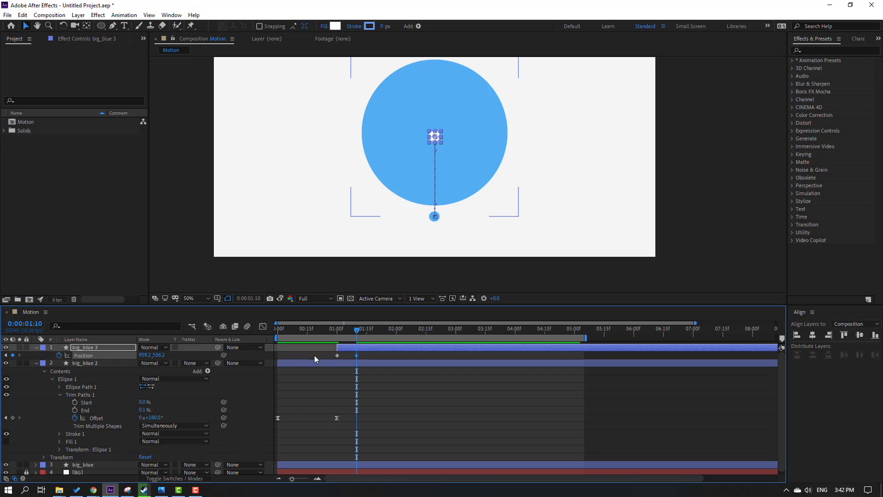
# Keyframe big_blue 3's Scale at 8% on 1:00 and 40% at 1:10, then scrub to check
pyautogui.hotkey('shift', 's')
pyautogui.moveTo(352, 330)
pyautogui.mouseDown()
pyautogui.moveTo(338, 329)
pyautogui.moveTo(358, 330)
pyautogui.mouseUp()
pyautogui.click(59, 363)
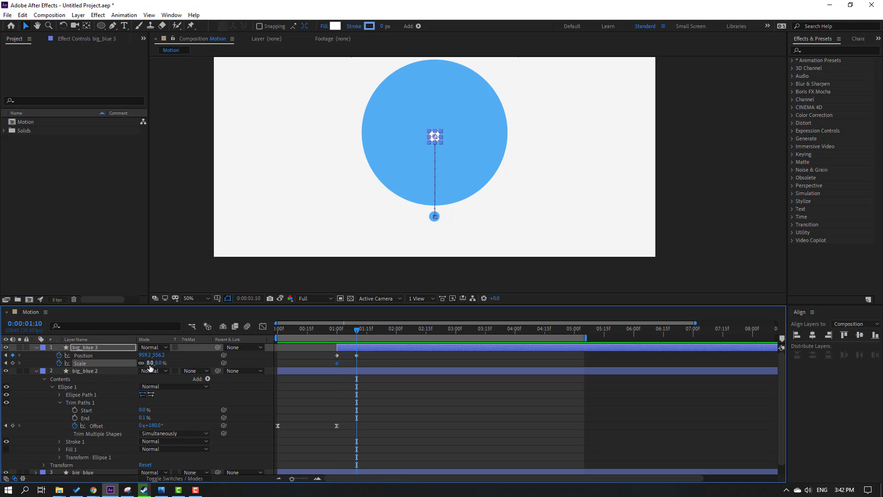
pyautogui.moveTo(150, 363); pyautogui.dragTo(157, 364)
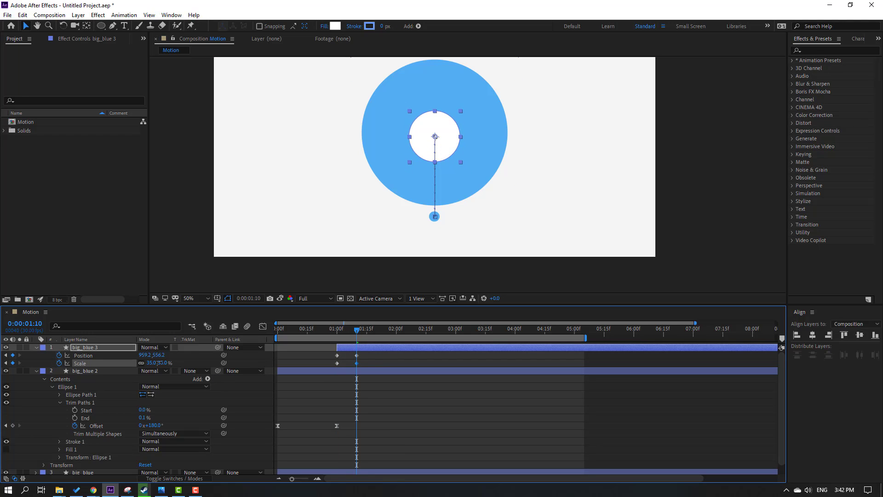
pyautogui.click(151, 363)
pyautogui.write('40')
pyautogui.press('Return')
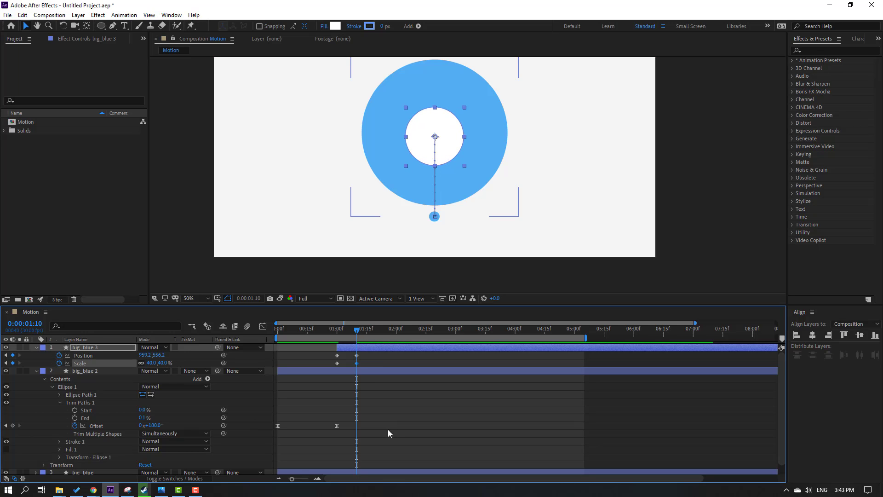
pyautogui.click(365, 360)
pyautogui.click(331, 330)
pyautogui.moveTo(331, 330); pyautogui.dragTo(331, 368)
# Apply Easy Ease to big_blue 3's Position and Scale keyframes
pyautogui.click(353, 347)
pyautogui.rightClick(338, 365)
pyautogui.moveTo(426, 359)
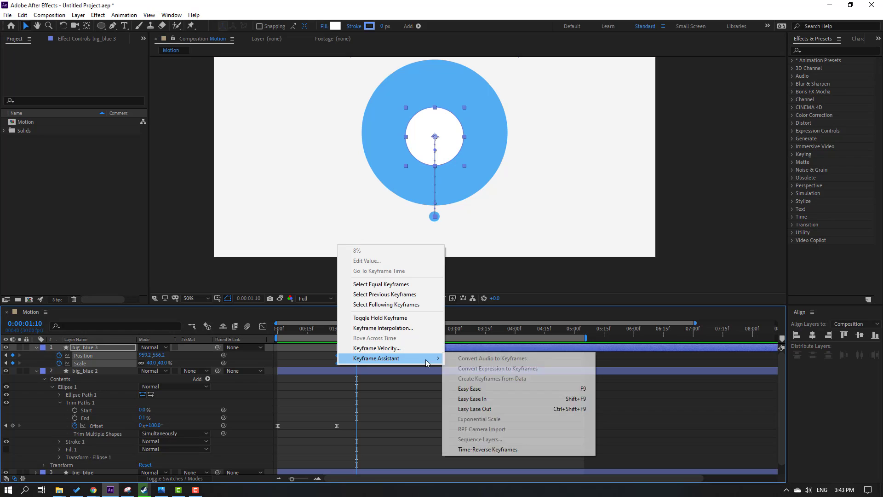
pyautogui.click(497, 389)
# In the Graph Editor, shorten the first key's influence and lengthen the second's, then preview
pyautogui.click(337, 355)
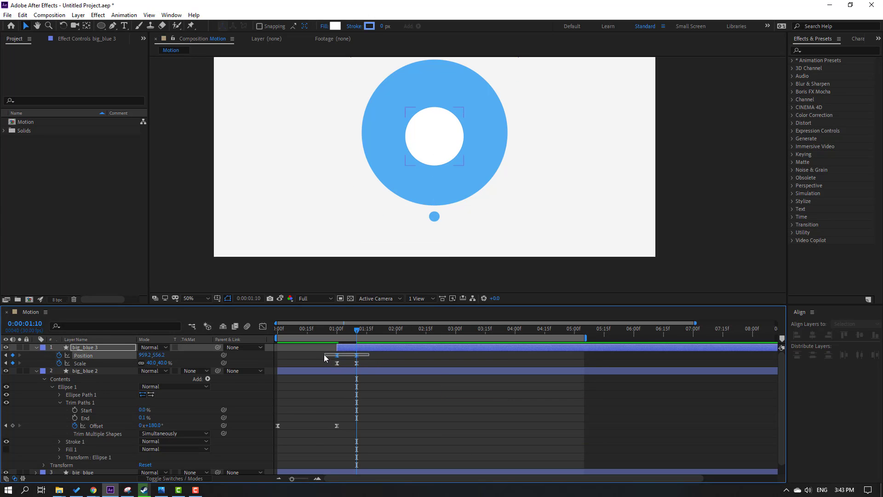
pyautogui.click(263, 327)
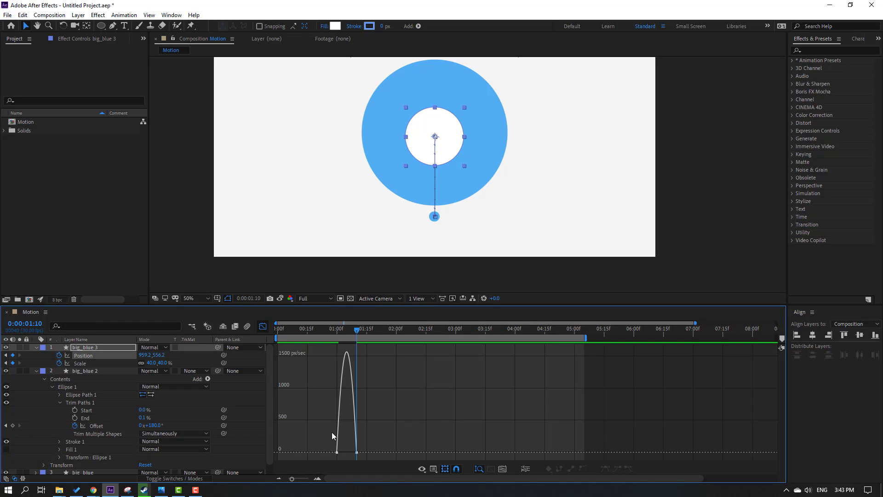
pyautogui.keyDown('alt'); pyautogui.scroll(8, 343, 443); pyautogui.keyUp('alt')
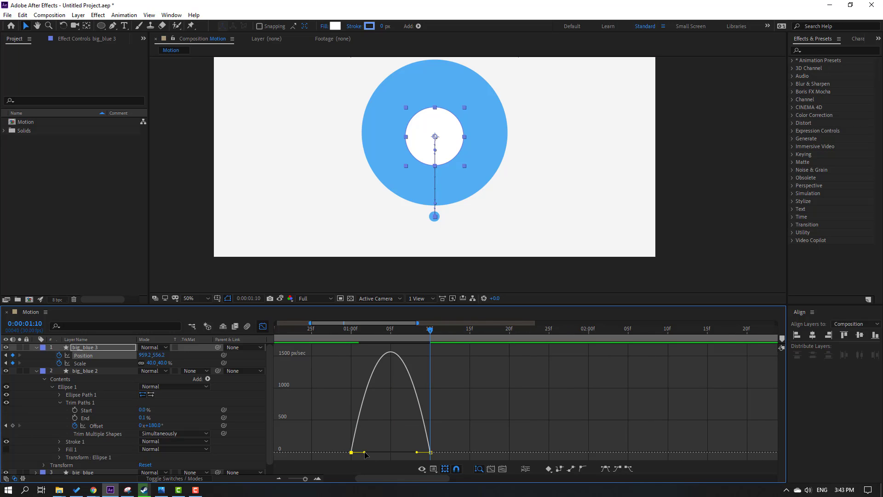
pyautogui.moveTo(365, 452); pyautogui.dragTo(352, 456)
pyautogui.click(430, 452)
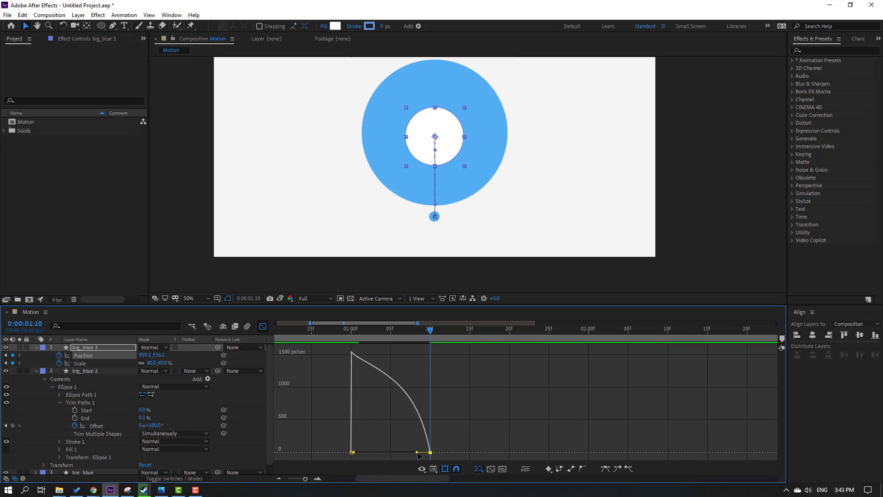
pyautogui.moveTo(417, 453); pyautogui.dragTo(407, 455)
pyautogui.scroll(3, 443, 447)
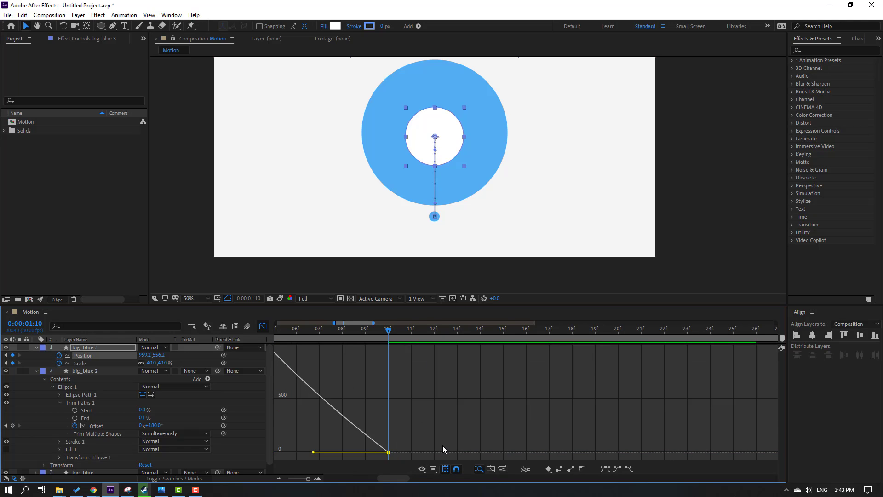
pyautogui.press('space')
pyautogui.press('space')
pyautogui.scroll(-5, 432, 446)
pyautogui.press('space')
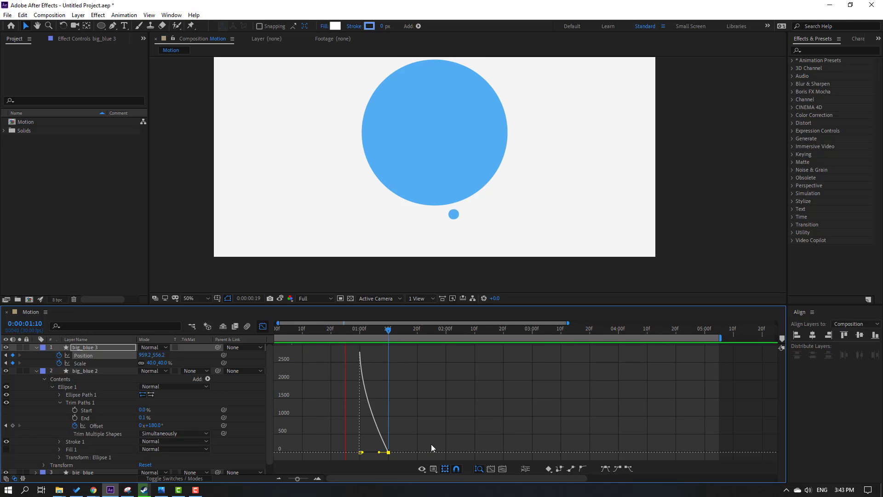
pyautogui.press('space')
# Move the ring's 180° Offset keyframe earlier to about 15f
pyautogui.click(263, 326)
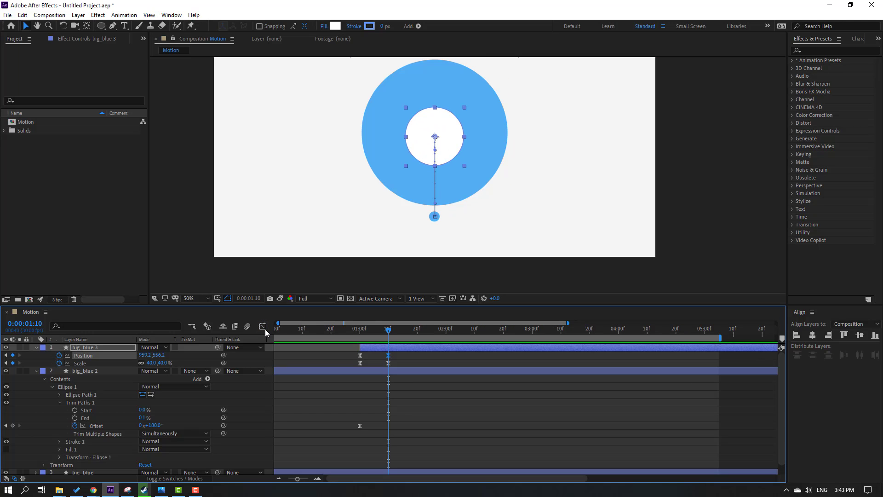
pyautogui.click(364, 426)
pyautogui.press(',')
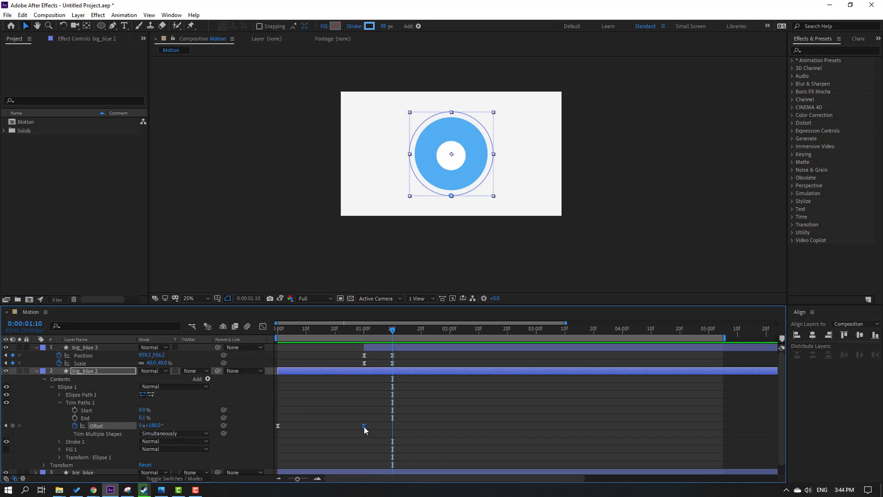
pyautogui.moveTo(363, 426); pyautogui.dragTo(321, 427)
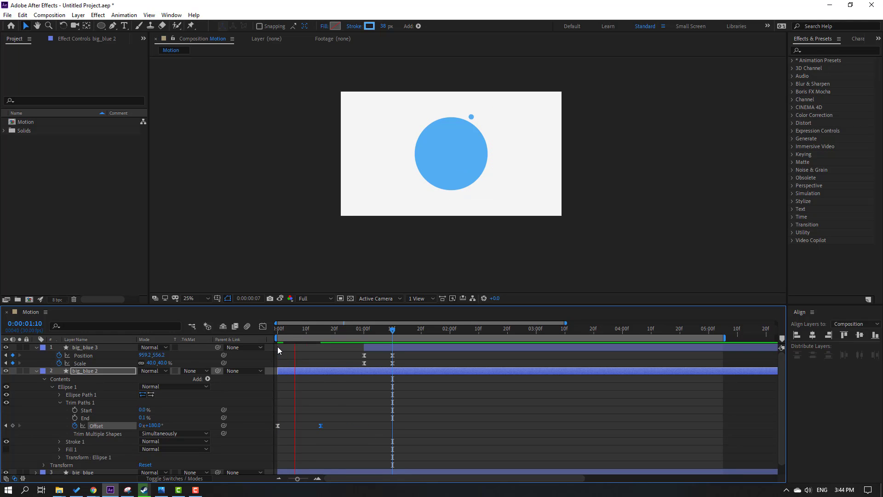
pyautogui.moveTo(295, 332); pyautogui.dragTo(320, 333)
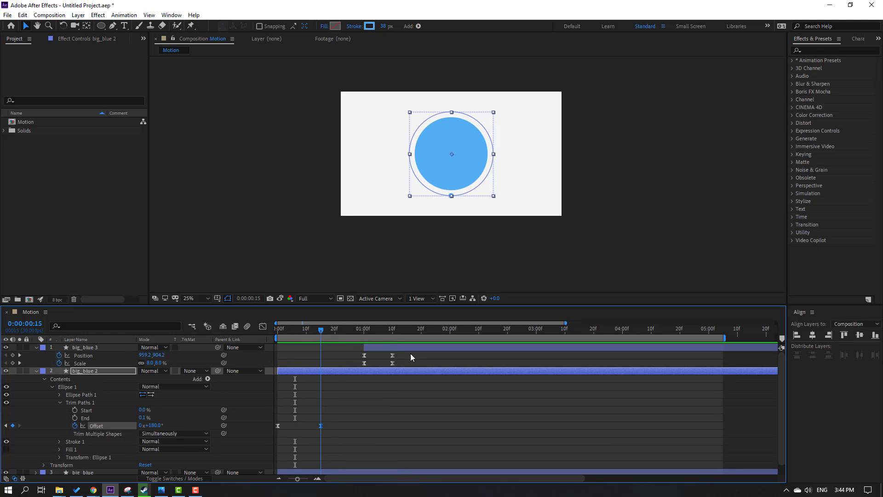
# Start the big_blue 3 layer at 15f and nudge its ending Position and Scale keys earlier
pyautogui.moveTo(408, 348); pyautogui.dragTo(379, 350)
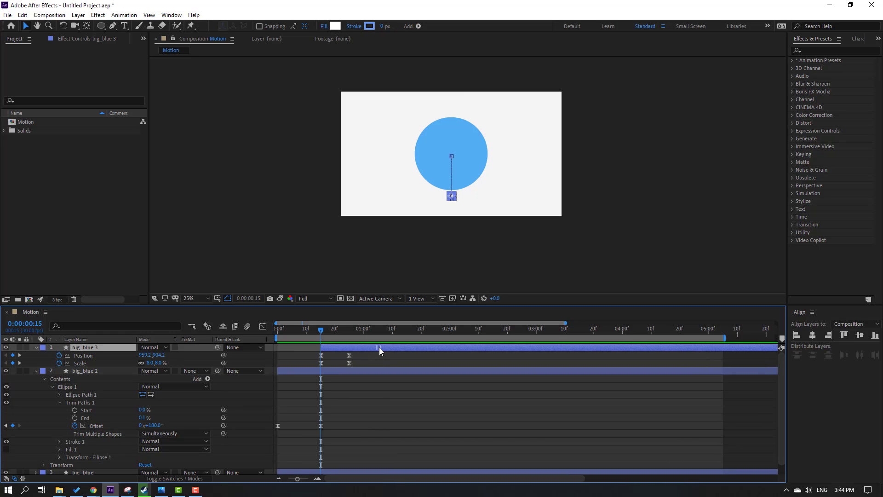
pyautogui.press('space')
pyautogui.press('space')
pyautogui.moveTo(358, 352); pyautogui.dragTo(345, 363)
pyautogui.press('space')
pyautogui.press('space')
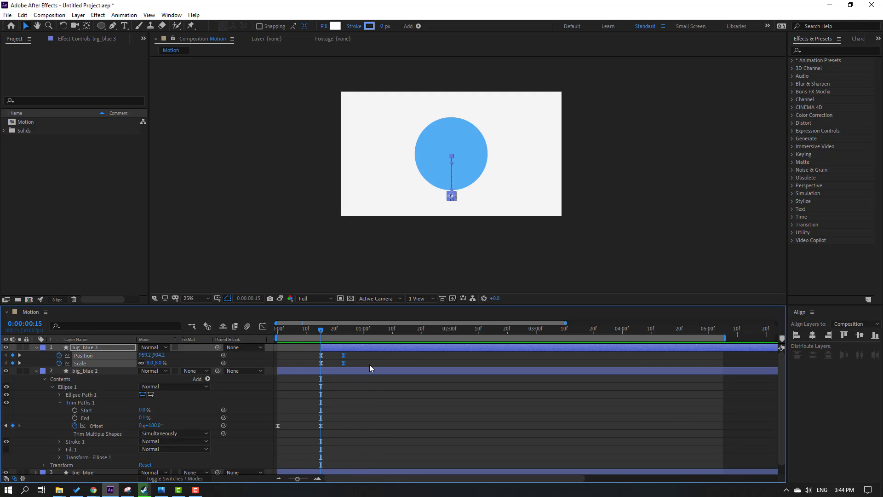
# Split big_blue 2 at 15f, delete the later piece, and preview
pyautogui.click(371, 369)
pyautogui.click(21, 15)
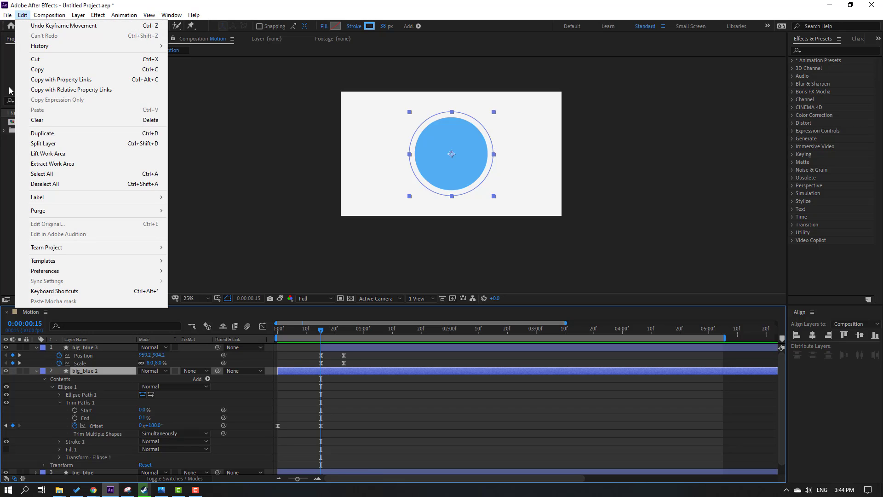
pyautogui.click(37, 143)
pyautogui.press('Delete')
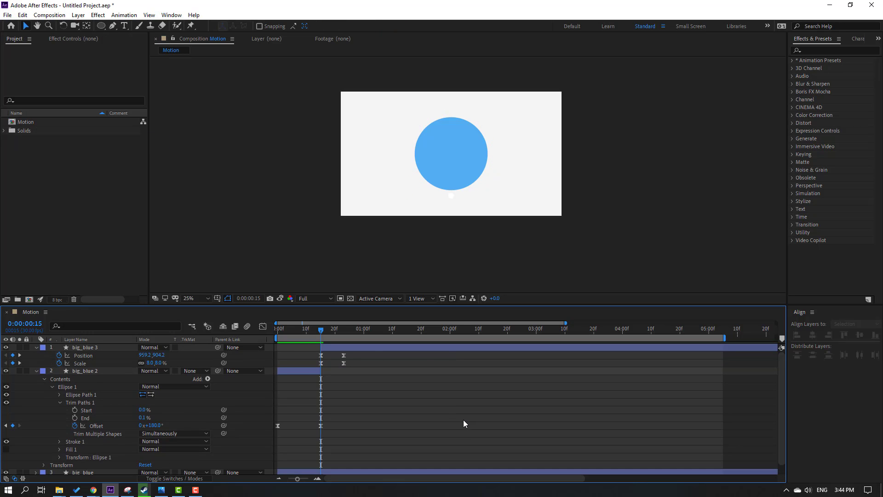
pyautogui.press('space')
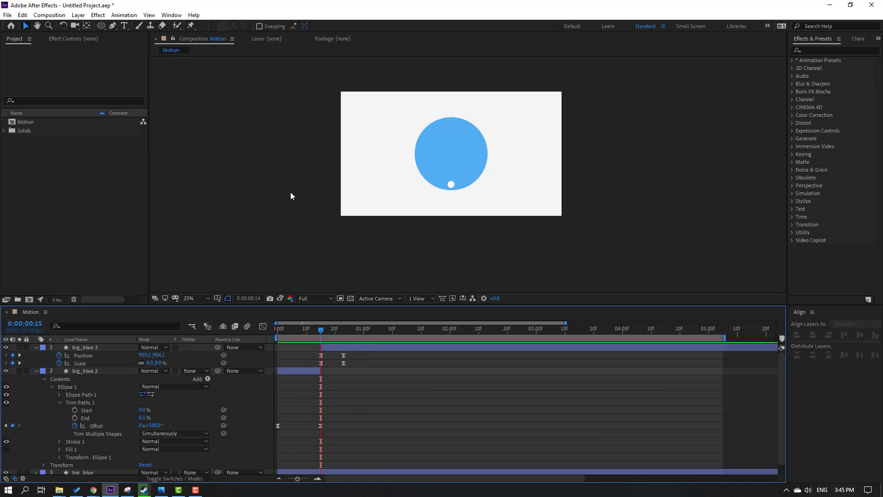
pyautogui.press('space')
# Rename the big_blue 3 layer to 'white'
pyautogui.click(89, 349)
pyautogui.press('Return')
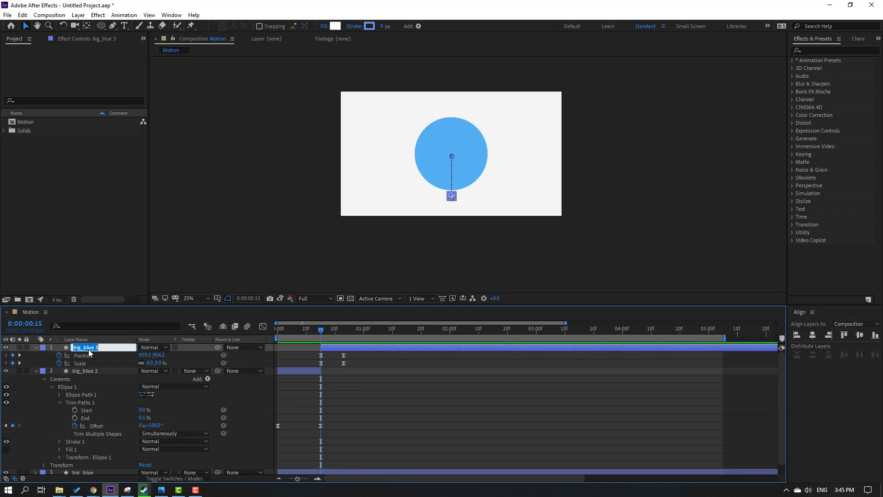
pyautogui.write('white')
pyautogui.press('Return')
# Add Position keyframes from 1:03 so the white dot drops lower, then preview the bounce
pyautogui.moveTo(338, 329); pyautogui.dragTo(373, 330)
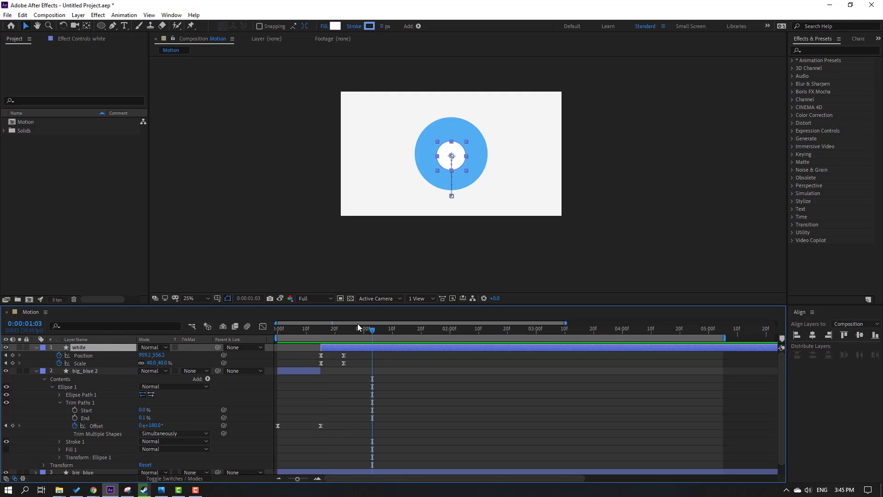
pyautogui.press('.')
pyautogui.moveTo(159, 355)
pyautogui.mouseDown()
pyautogui.moveTo(188, 360)
pyautogui.moveTo(138, 358)
pyautogui.moveTo(169, 360)
pyautogui.mouseUp()
pyautogui.hotkey('shift', 'pagedown')
pyautogui.hotkey('shift', 'pagedown')
pyautogui.press('space')
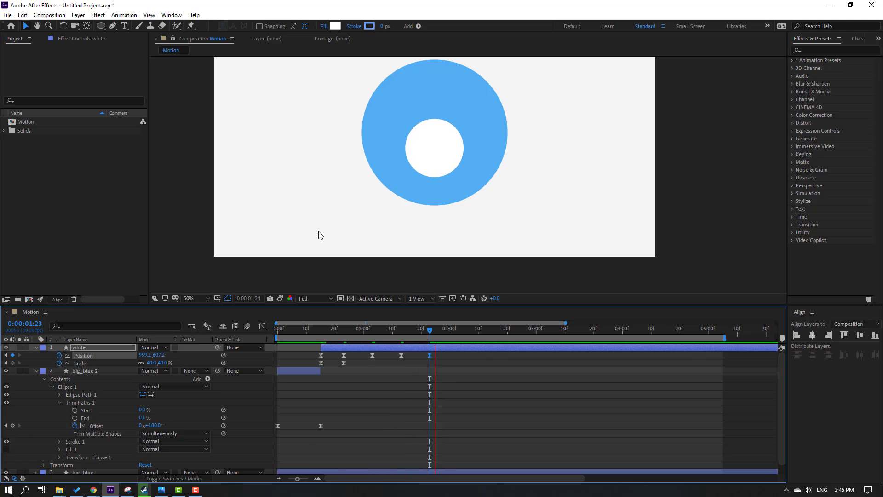
# Select all five white Position keyframes and ease them in the speed graph, then preview
pyautogui.press('space')
pyautogui.press('space')
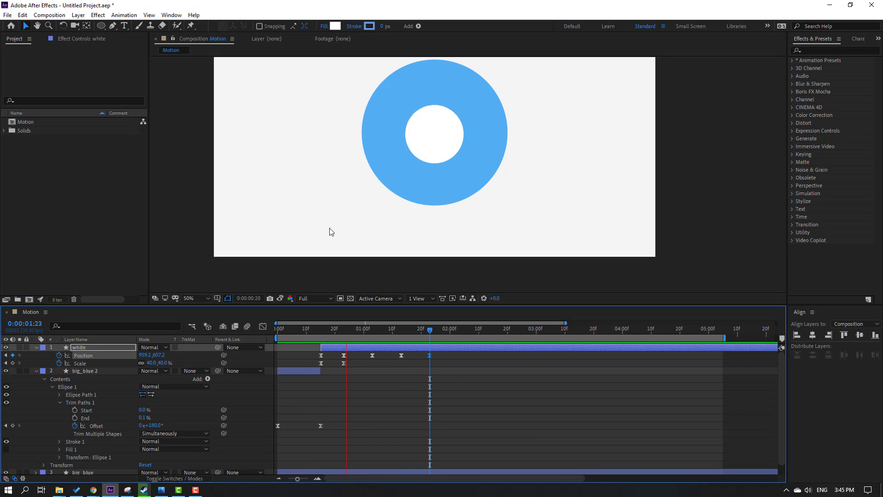
pyautogui.press('space')
pyautogui.moveTo(440, 358); pyautogui.dragTo(311, 355)
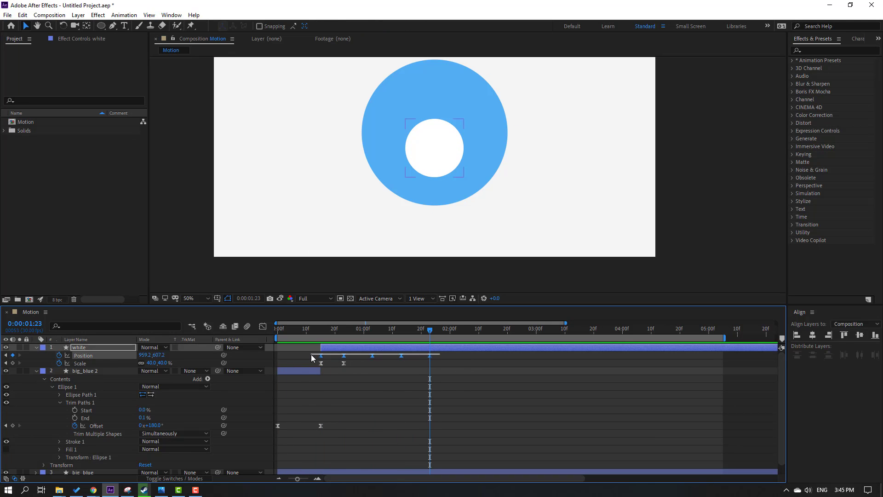
pyautogui.click(263, 326)
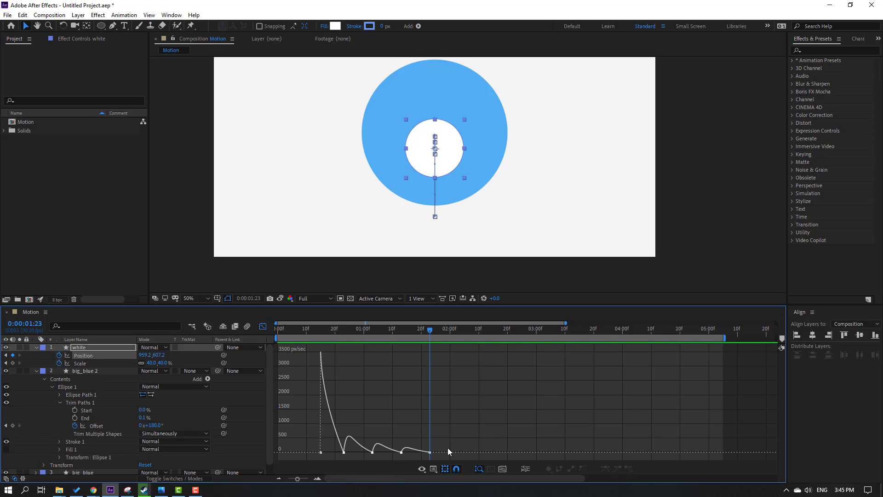
pyautogui.moveTo(372, 458)
pyautogui.mouseDown()
pyautogui.moveTo(360, 469)
pyautogui.moveTo(368, 450)
pyautogui.mouseUp()
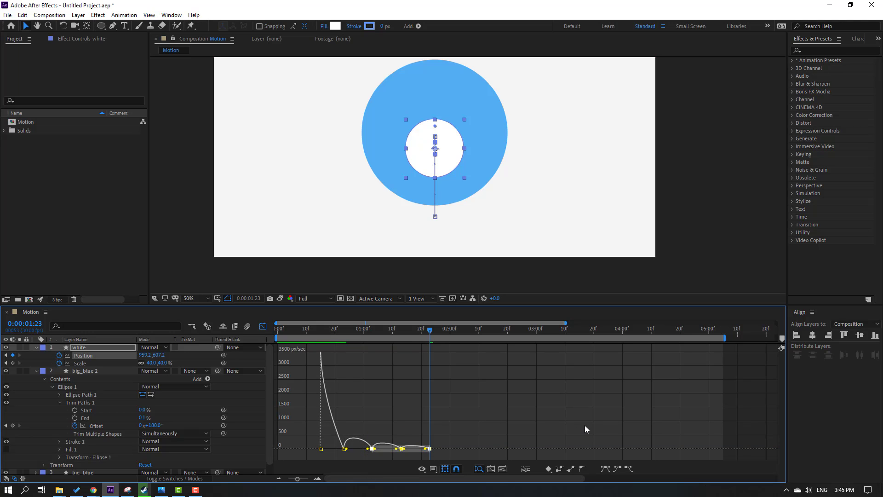
pyautogui.press('space')
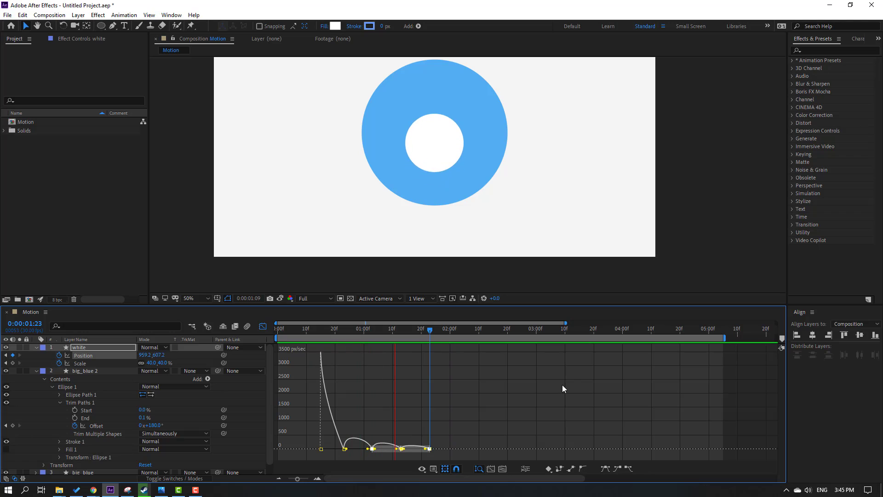
pyautogui.press('space')
pyautogui.press(',')
# Duplicate the big_blue layer and parent the copy big_blue 3 to big_blue
pyautogui.click(262, 327)
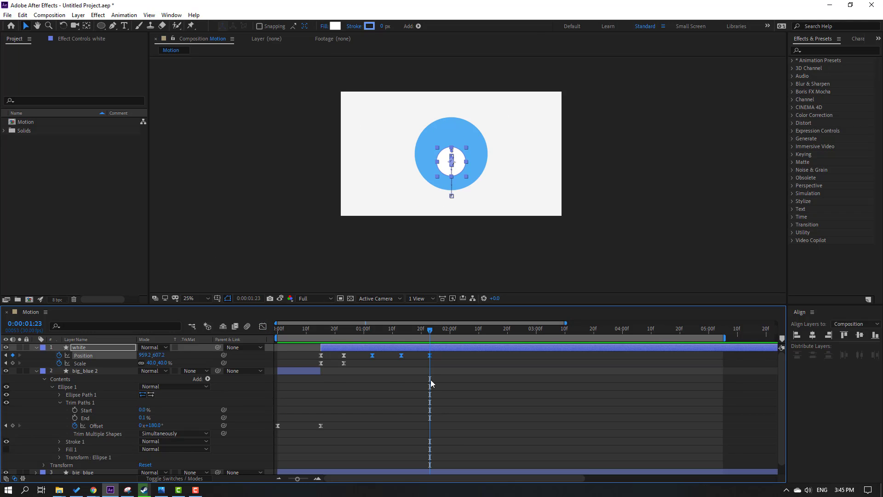
pyautogui.click(36, 347)
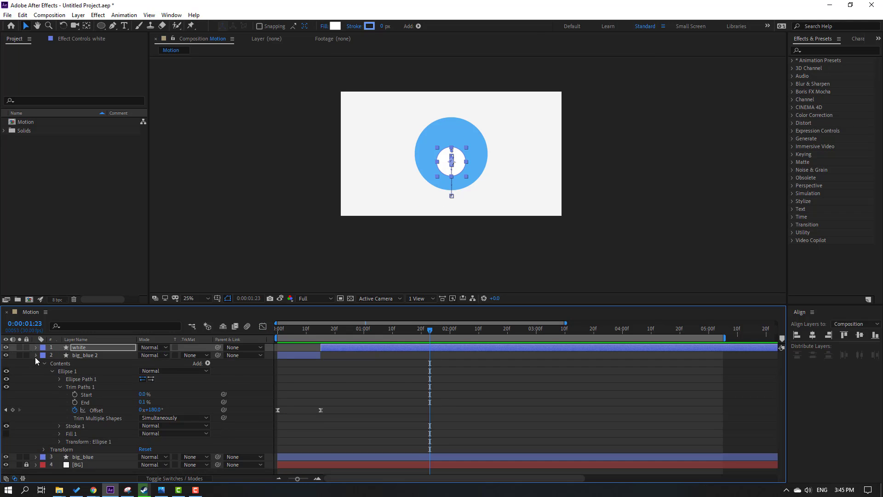
pyautogui.click(35, 355)
pyautogui.click(105, 438)
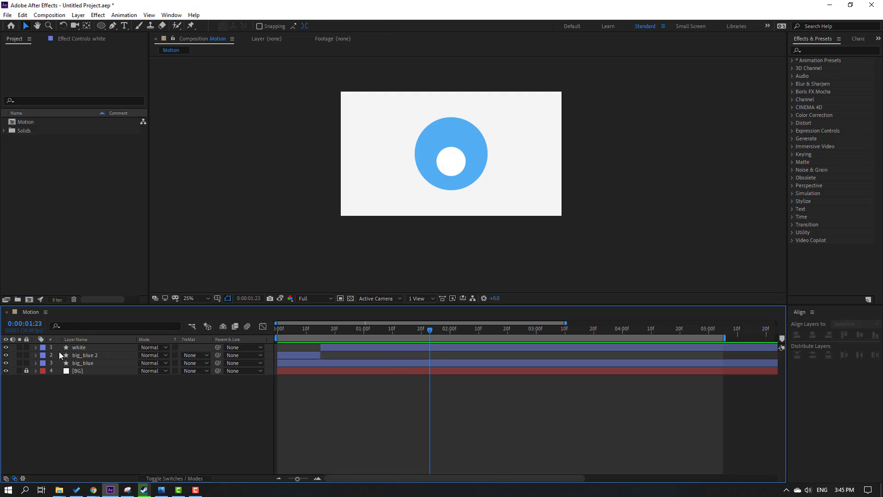
pyautogui.click(85, 364)
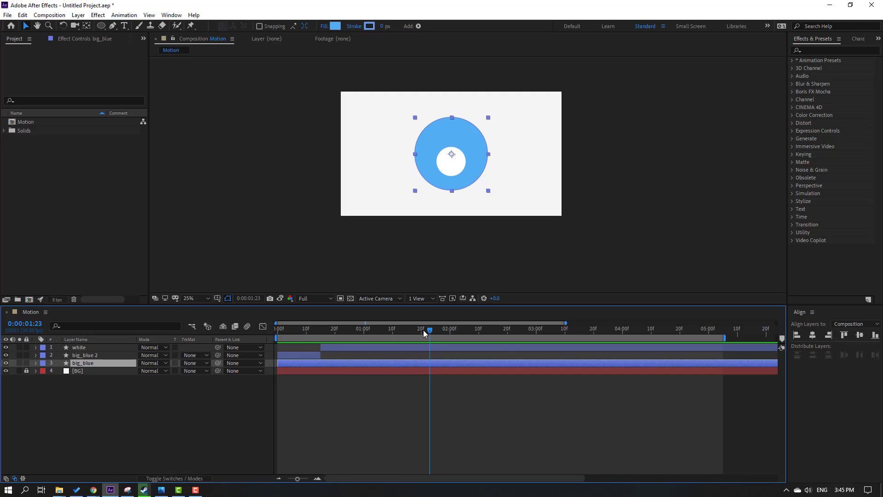
pyautogui.hotkey('ctrl', 'd')
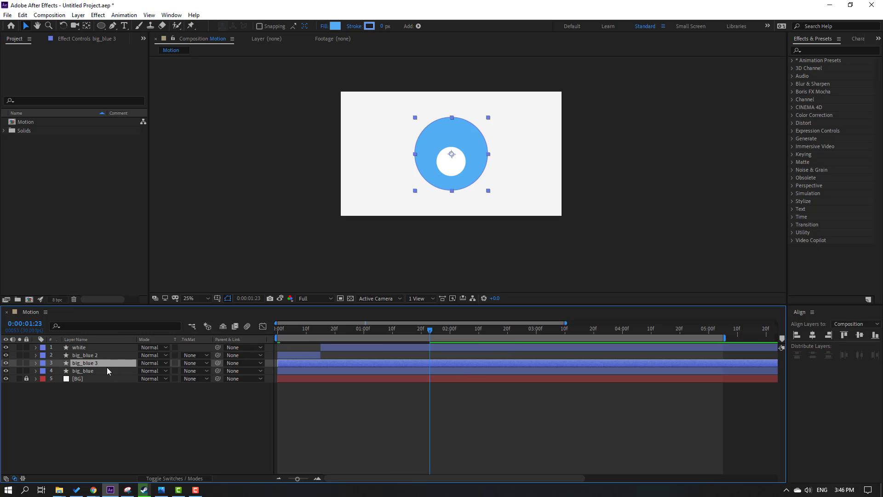
pyautogui.moveTo(218, 363); pyautogui.dragTo(96, 368)
# Set the white layer's track matte to Alpha Matte 'big_blue 3'
pyautogui.click(81, 350)
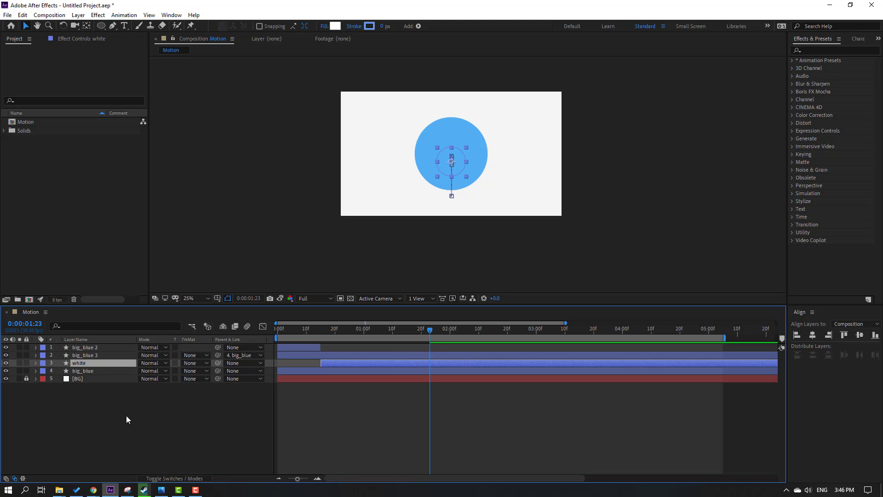
pyautogui.click(191, 479)
pyautogui.click(190, 478)
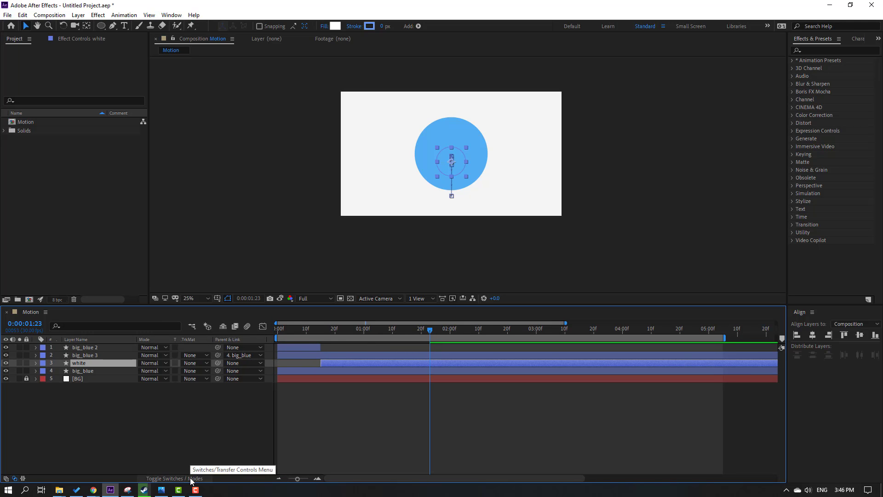
pyautogui.click(191, 364)
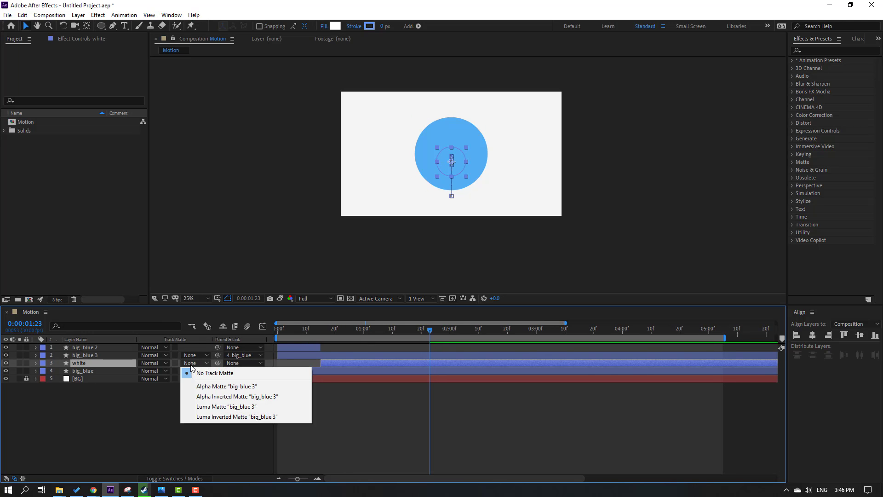
pyautogui.click(256, 388)
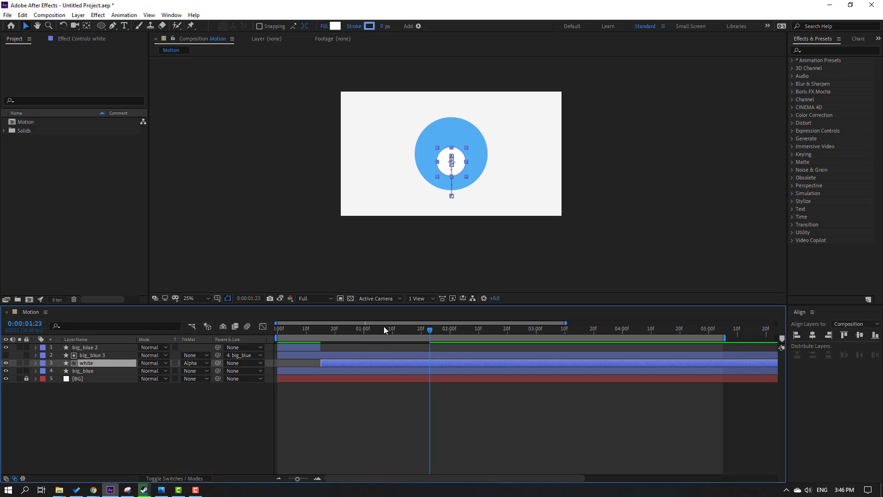
pyautogui.moveTo(384, 328); pyautogui.dragTo(416, 328)
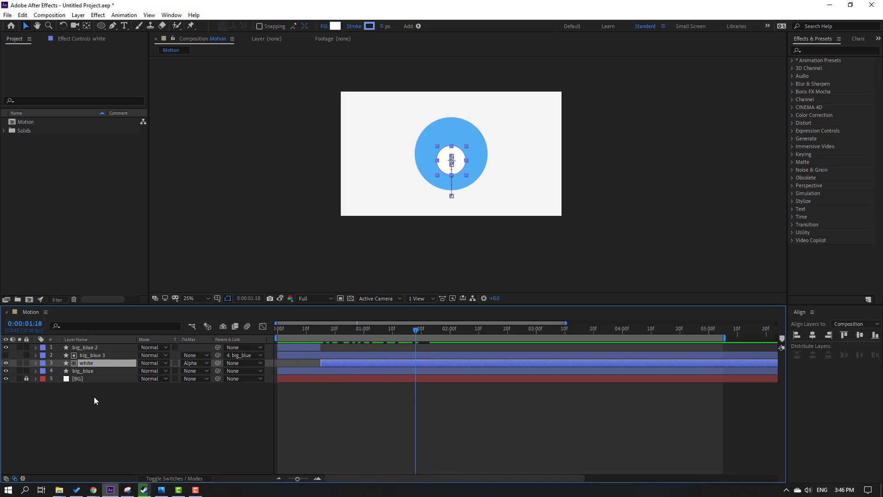
# Keyframe big_blue's Scale Y from 100% to 5% and back to 100% three frames apart
pyautogui.click(84, 372)
pyautogui.press('s')
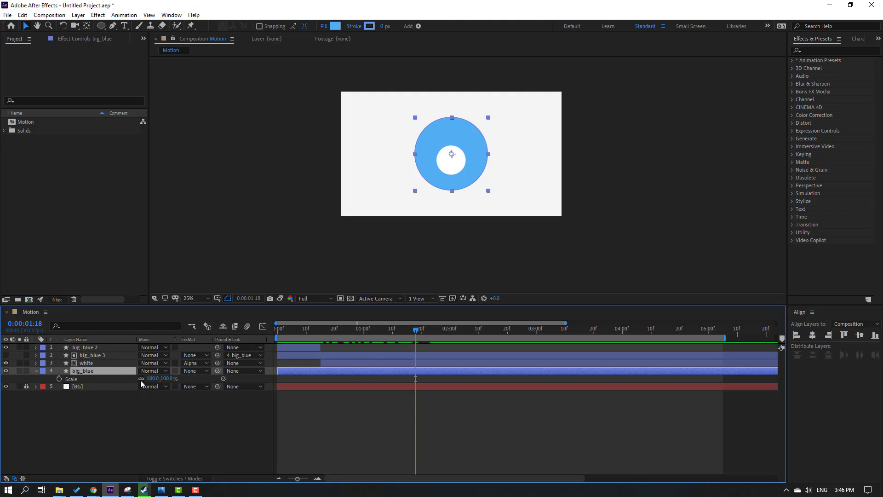
pyautogui.moveTo(415, 331); pyautogui.dragTo(395, 331)
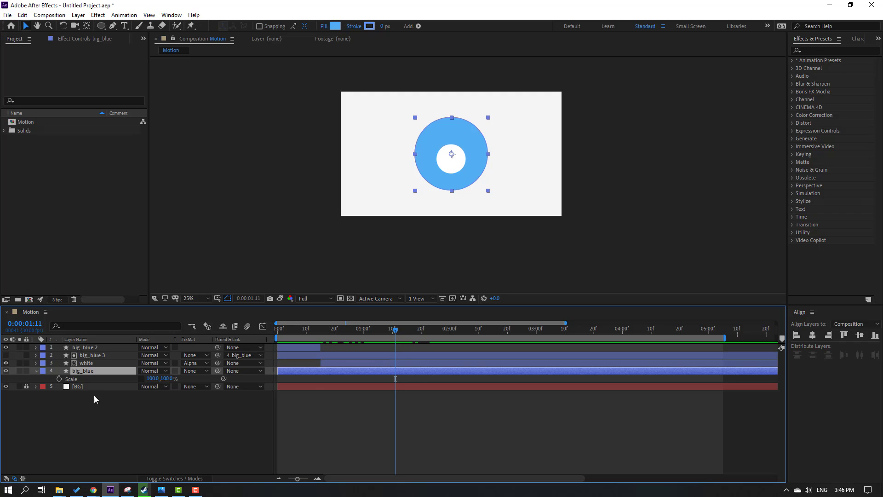
pyautogui.click(59, 379)
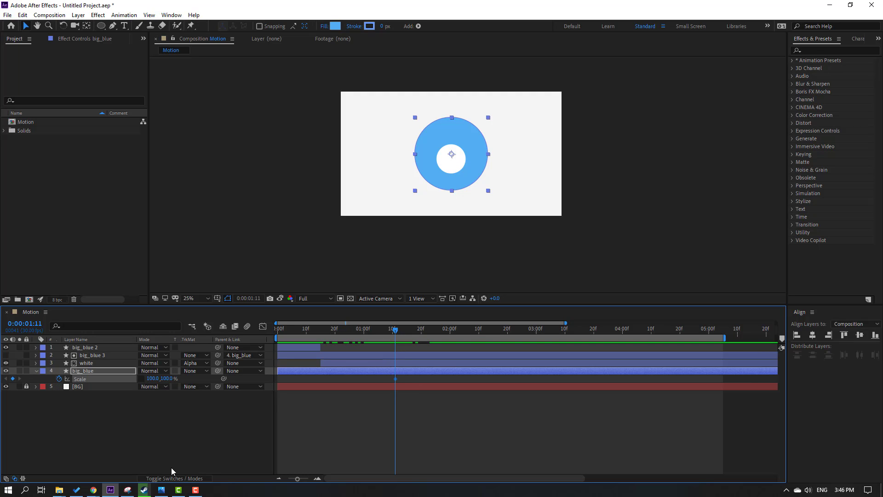
pyautogui.press('pagedown')
pyautogui.press('pagedown')
pyautogui.press('pagedown')
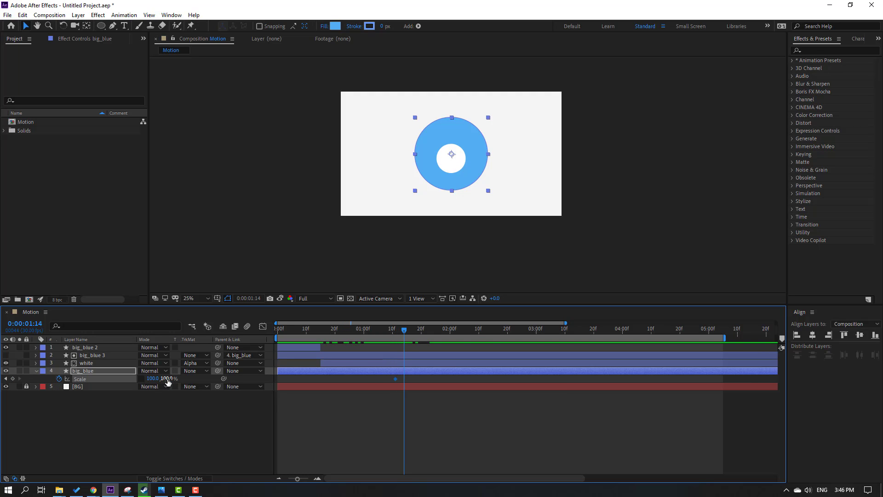
pyautogui.write('5')
pyautogui.press('Return')
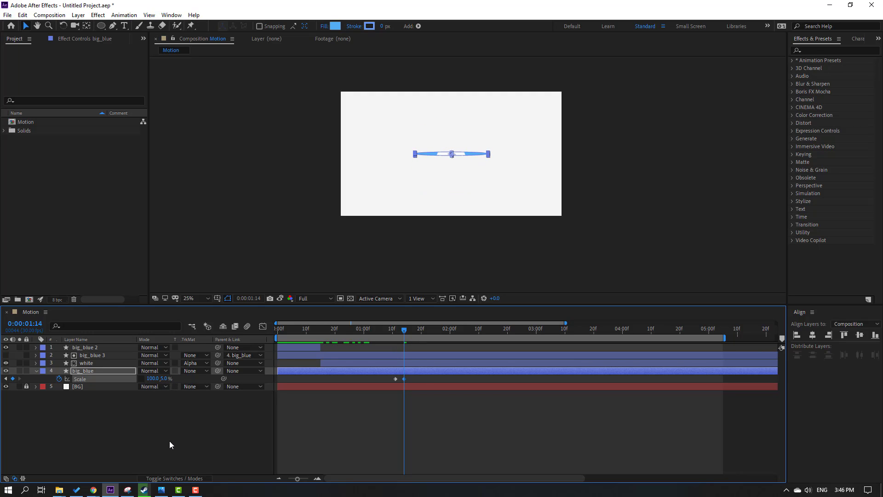
pyautogui.press('pagedown')
pyautogui.press('pagedown')
pyautogui.press('pagedown')
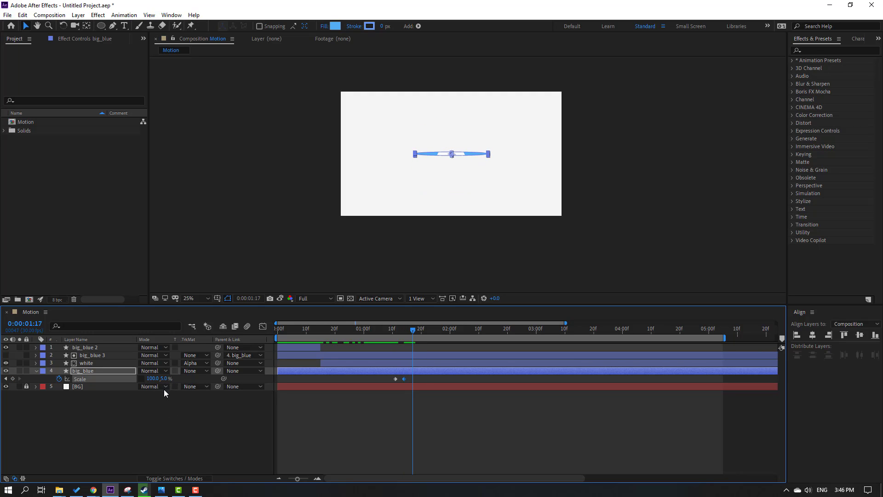
pyautogui.write('100')
pyautogui.press('Return')
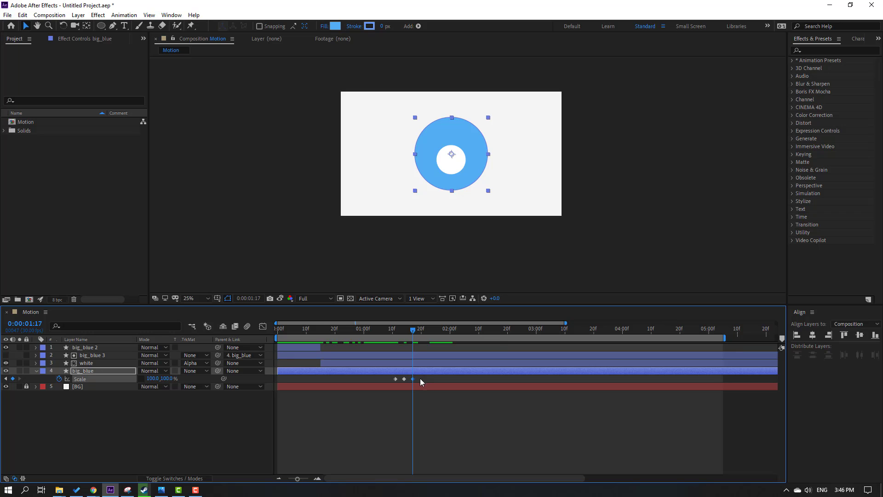
# Apply Easy Ease to the Scale keyframes and preview the squash
pyautogui.rightClick(396, 379)
pyautogui.moveTo(442, 374)
pyautogui.click(525, 403)
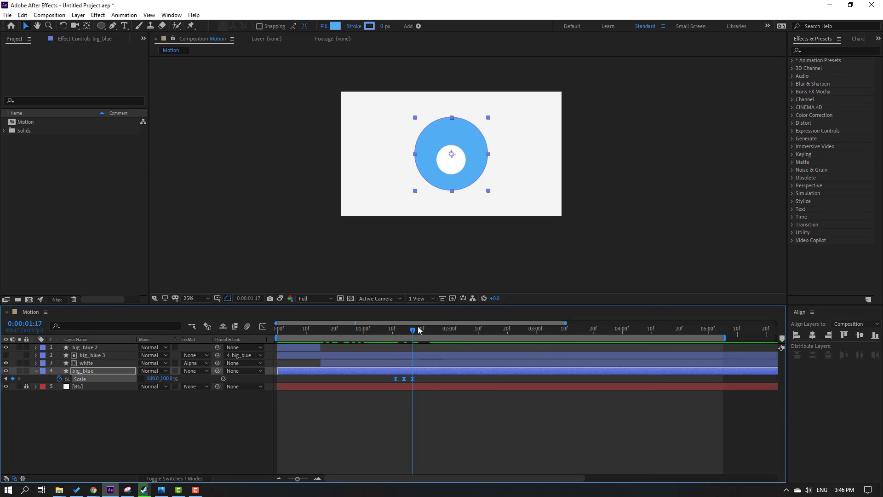
pyautogui.moveTo(418, 330); pyautogui.dragTo(514, 330)
pyautogui.press('space')
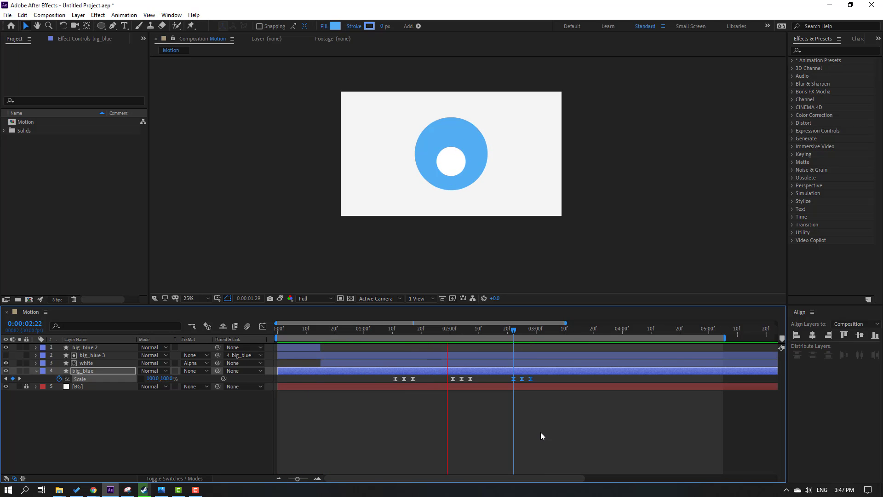
pyautogui.click(381, 330)
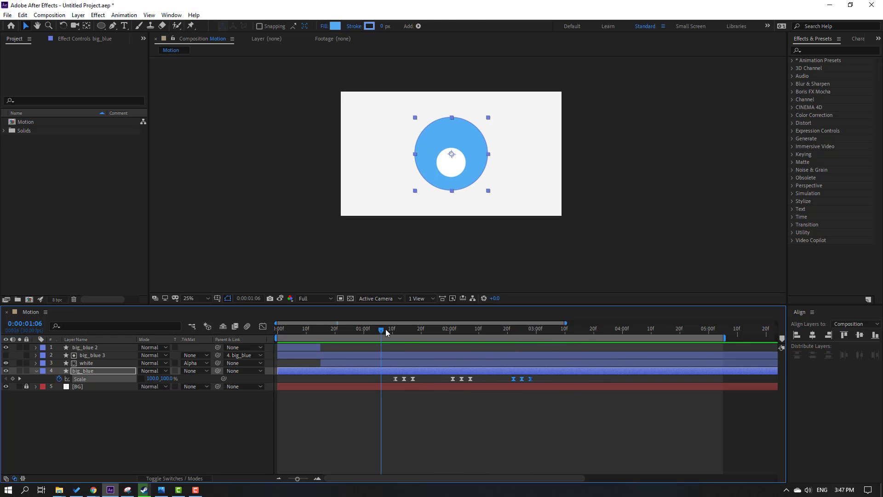
# Shift the circle's scale pulses later and keyframe the white dot sliding to the circle's left
pyautogui.click(85, 366)
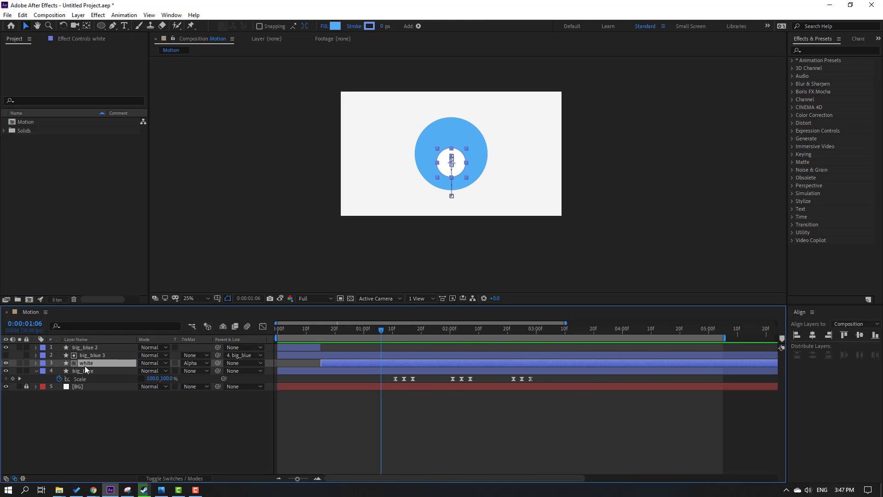
pyautogui.press('p')
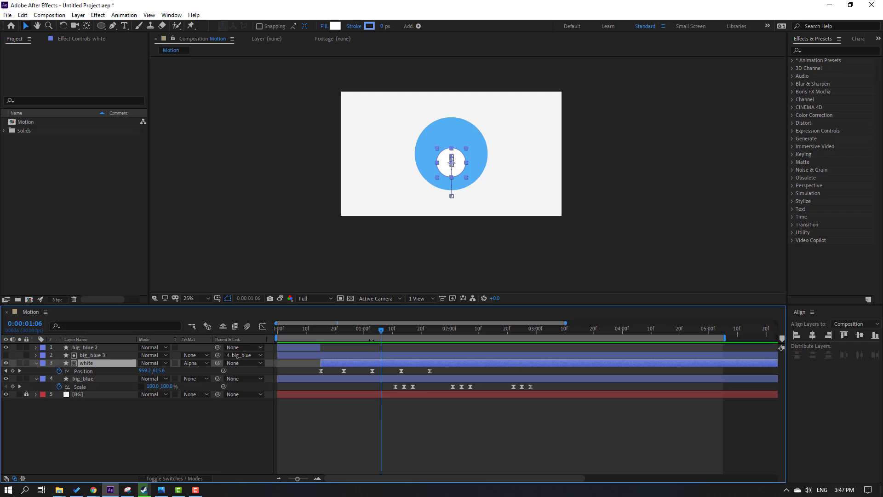
pyautogui.moveTo(535, 390); pyautogui.dragTo(465, 393)
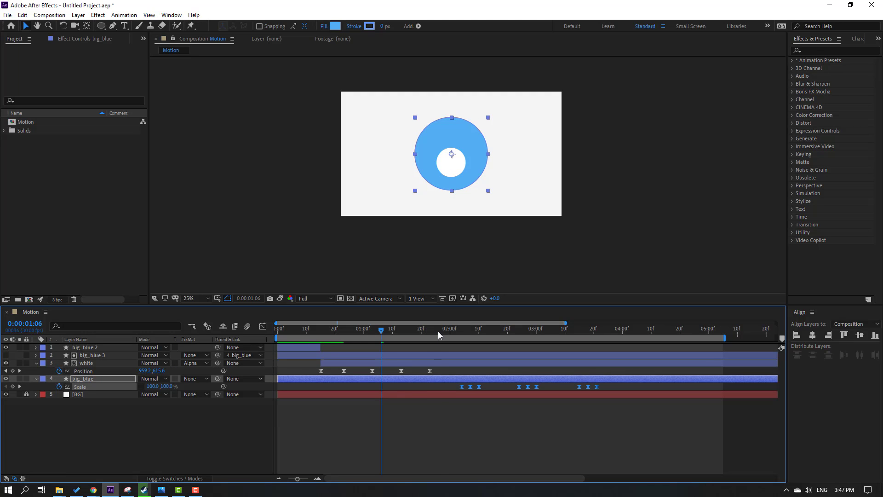
pyautogui.click(441, 331)
pyautogui.click(73, 410)
pyautogui.click(12, 371)
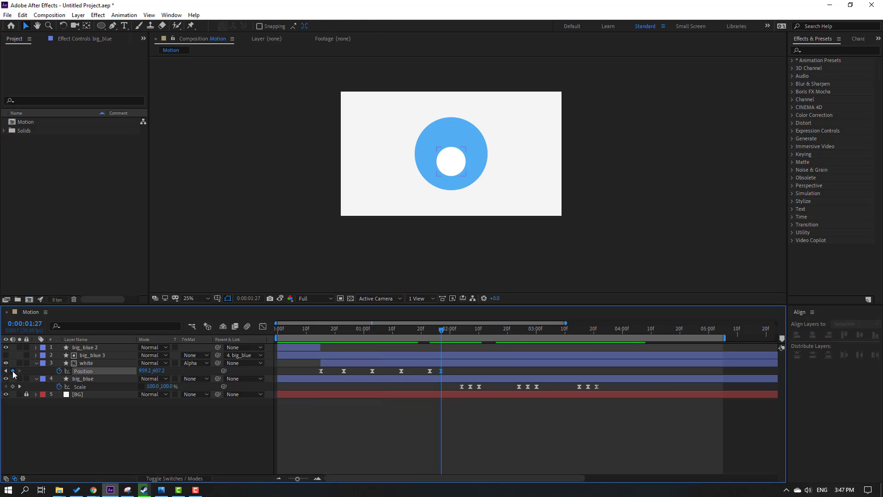
pyautogui.click(81, 363)
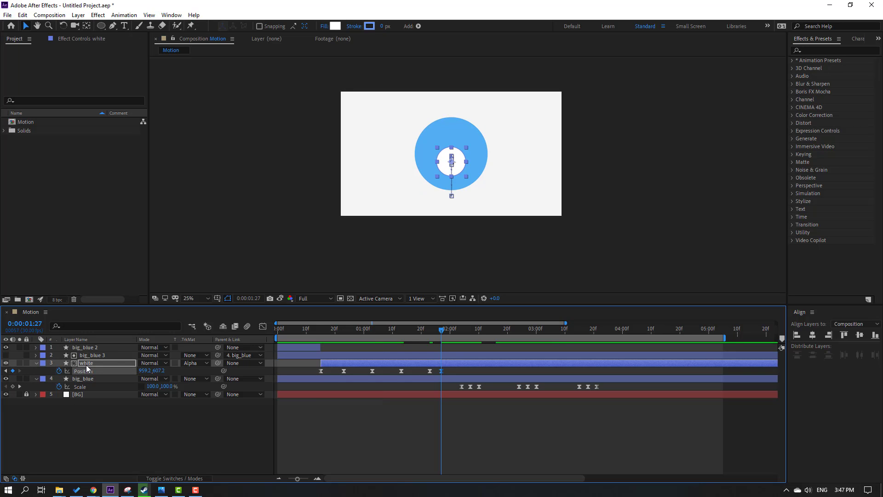
pyautogui.scroll(2, 470, 157)
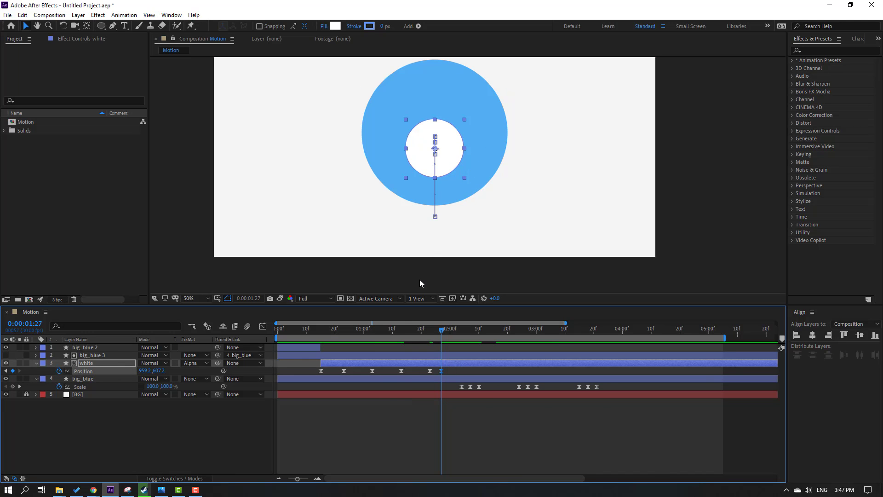
pyautogui.press('pagedown')
pyautogui.press('pagedown')
pyautogui.moveTo(447, 167); pyautogui.dragTo(411, 170)
pyautogui.moveTo(431, 387); pyautogui.dragTo(469, 376)
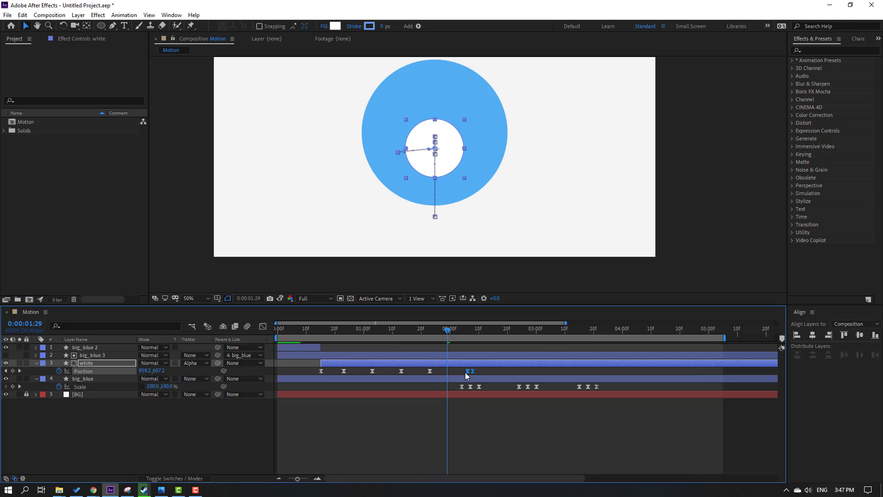
pyautogui.moveTo(450, 330)
pyautogui.mouseDown()
pyautogui.moveTo(484, 338)
pyautogui.moveTo(459, 340)
pyautogui.moveTo(490, 337)
pyautogui.moveTo(459, 339)
pyautogui.mouseUp()
# Keyframe the white dot sliding to the circle's right side around 2:20
pyautogui.click(496, 332)
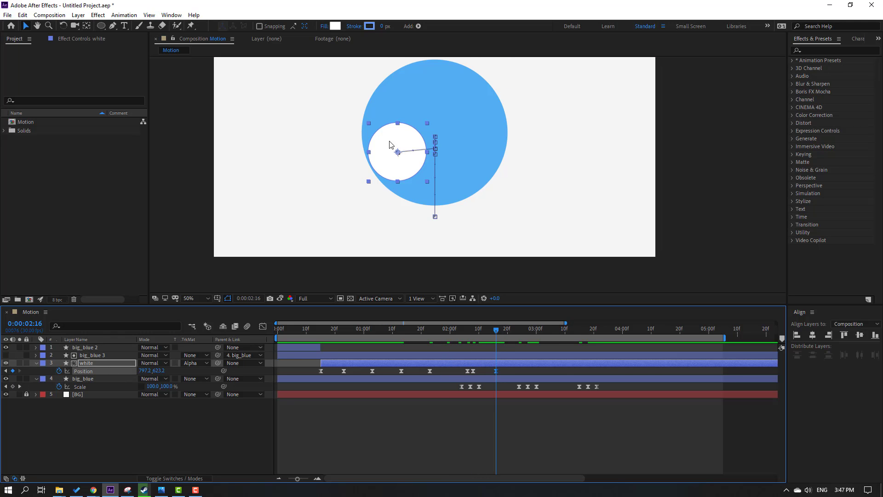
pyautogui.press('pagedown')
pyautogui.press('pagedown')
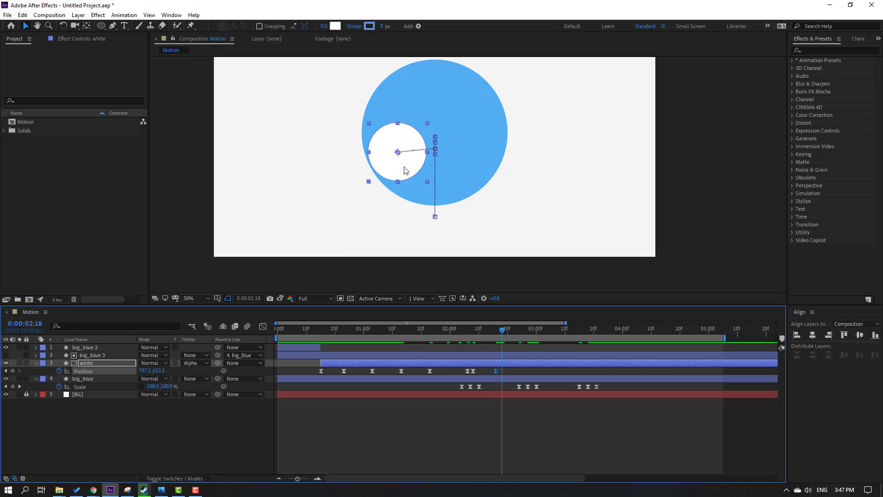
pyautogui.moveTo(405, 171); pyautogui.dragTo(489, 175)
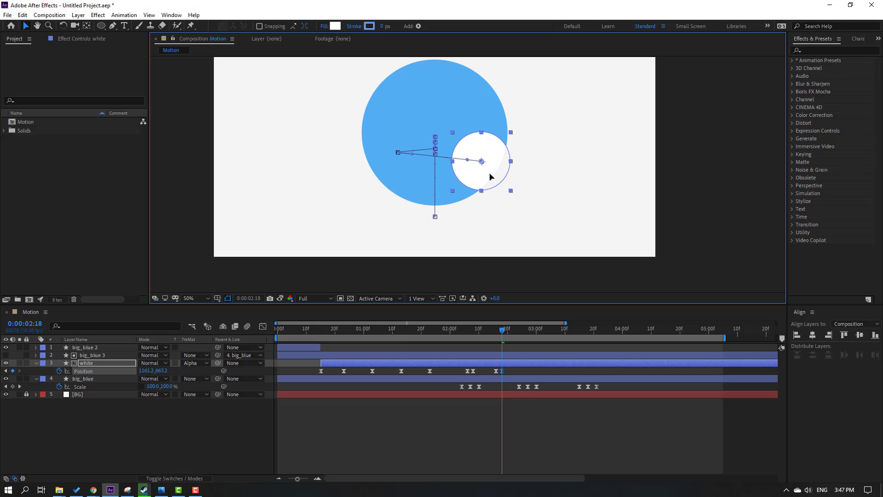
pyautogui.moveTo(480, 330)
pyautogui.mouseDown()
pyautogui.moveTo(463, 329)
pyautogui.moveTo(517, 329)
pyautogui.moveTo(496, 329)
pyautogui.mouseUp()
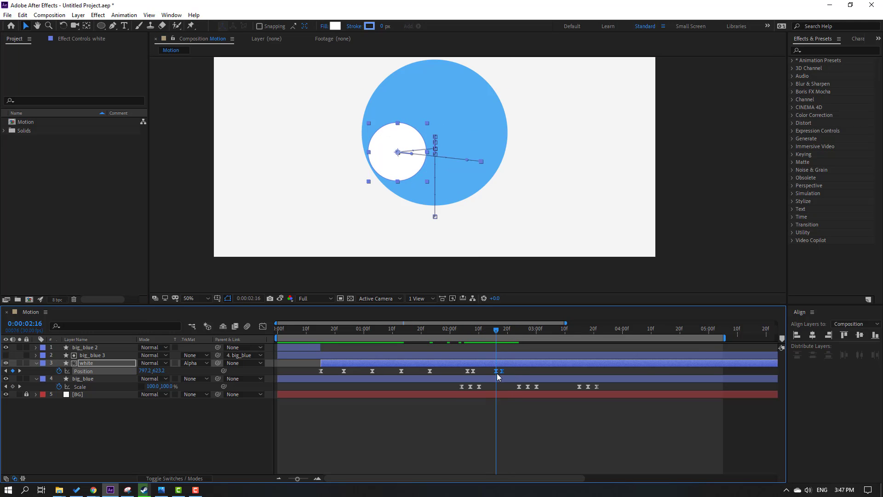
pyautogui.moveTo(497, 371); pyautogui.dragTo(523, 371)
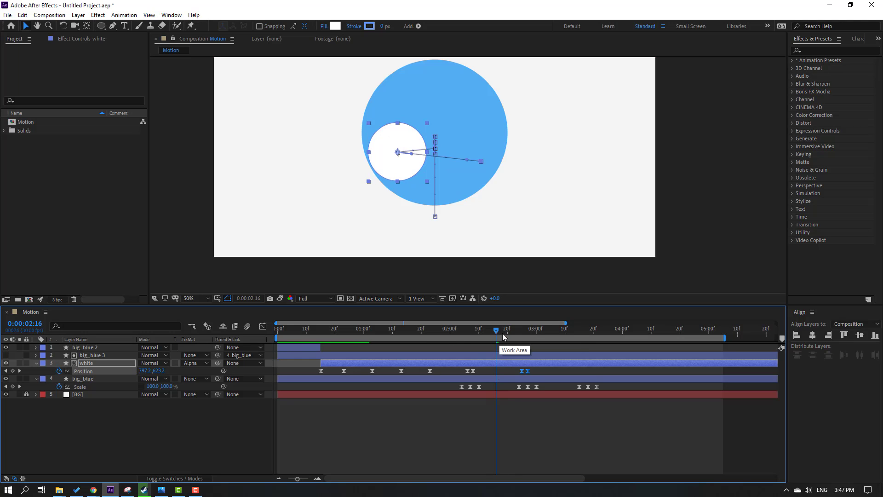
pyautogui.moveTo(505, 332); pyautogui.dragTo(562, 333)
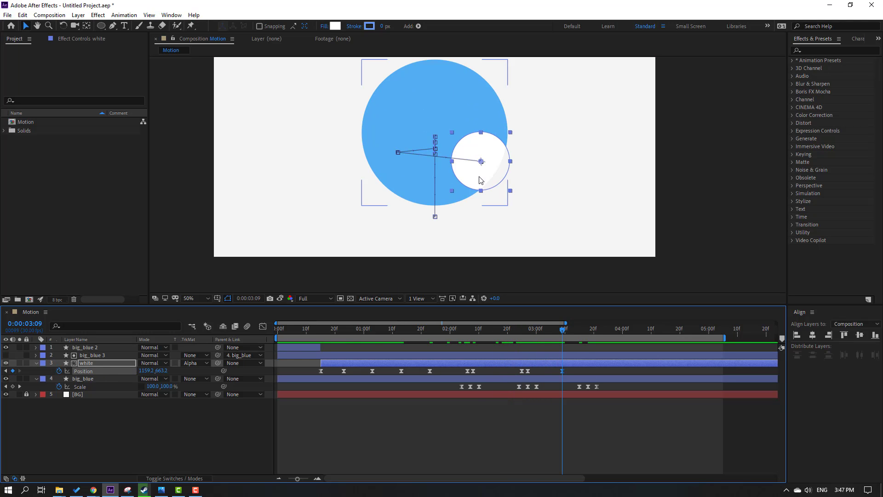
# Keyframe the white dot returning to the circle's upper centre, ending near 3:15
pyautogui.press('pagedown')
pyautogui.press('pagedown')
pyautogui.moveTo(476, 182); pyautogui.dragTo(431, 155)
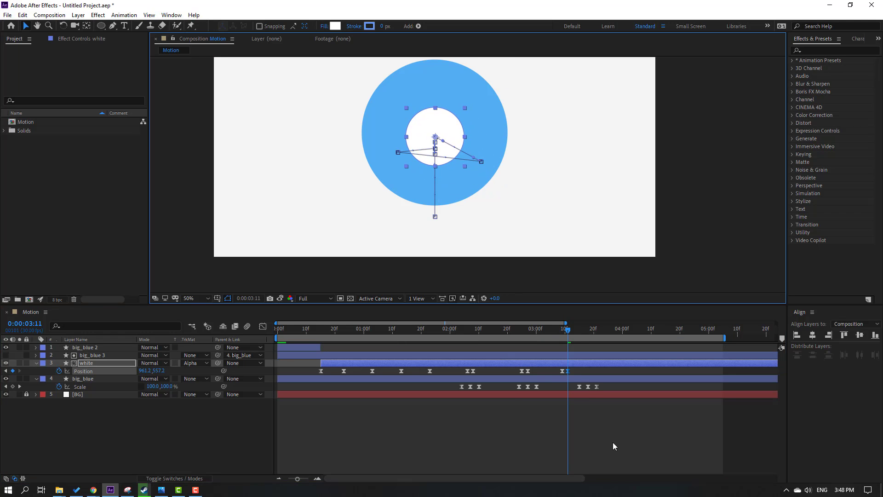
pyautogui.click(564, 371)
pyautogui.moveTo(569, 370); pyautogui.dragTo(587, 374)
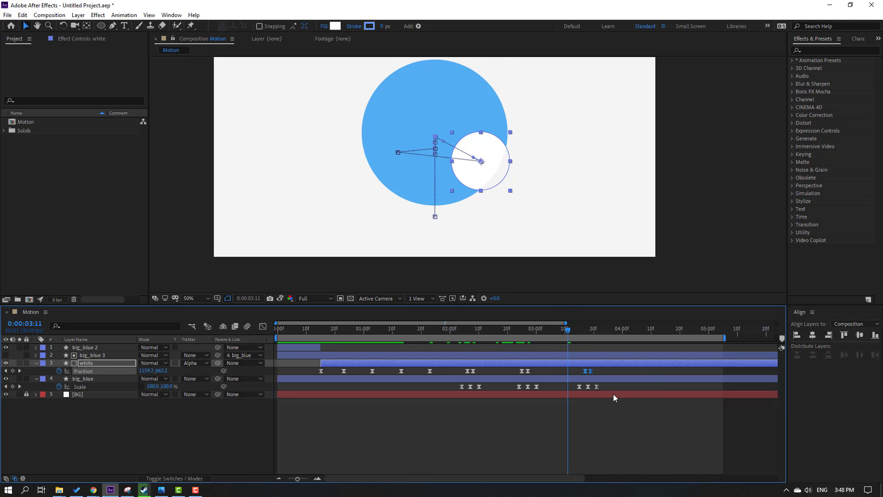
# Set the work-area end to about 4 seconds and preview the animation
pyautogui.press('-')
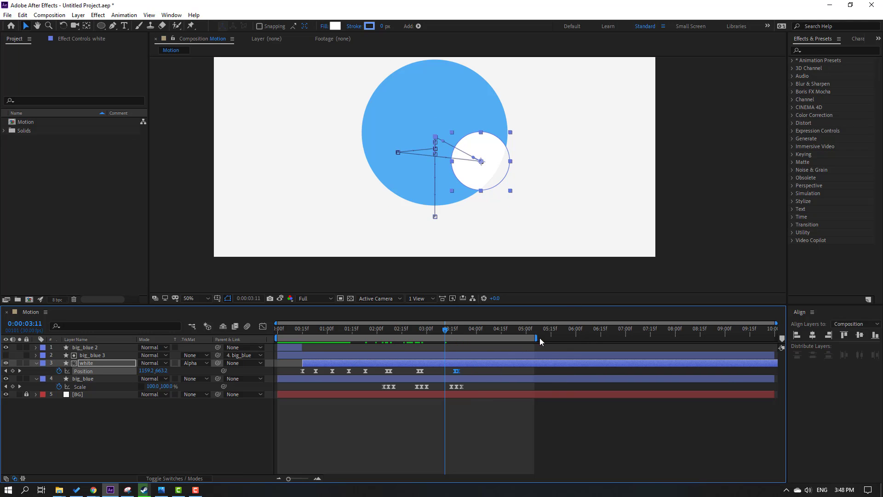
pyautogui.moveTo(536, 338); pyautogui.dragTo(476, 338)
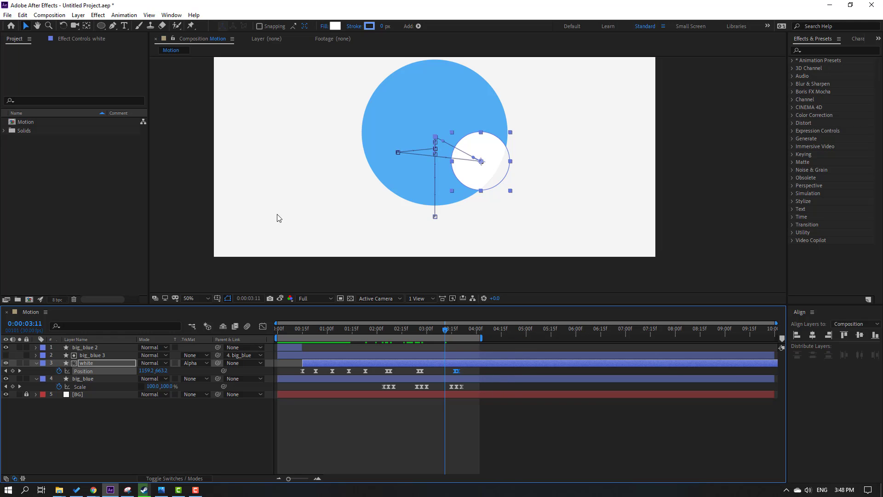
pyautogui.press('space')
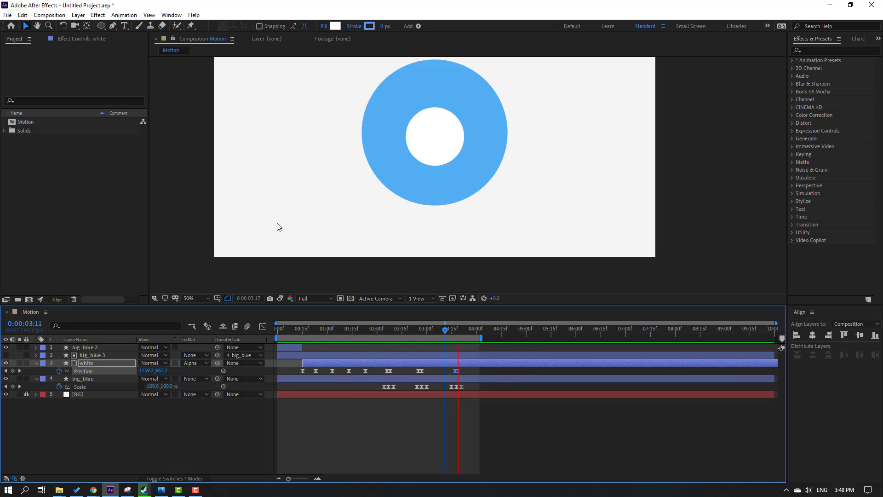
pyautogui.press(',')
pyautogui.click(396, 331)
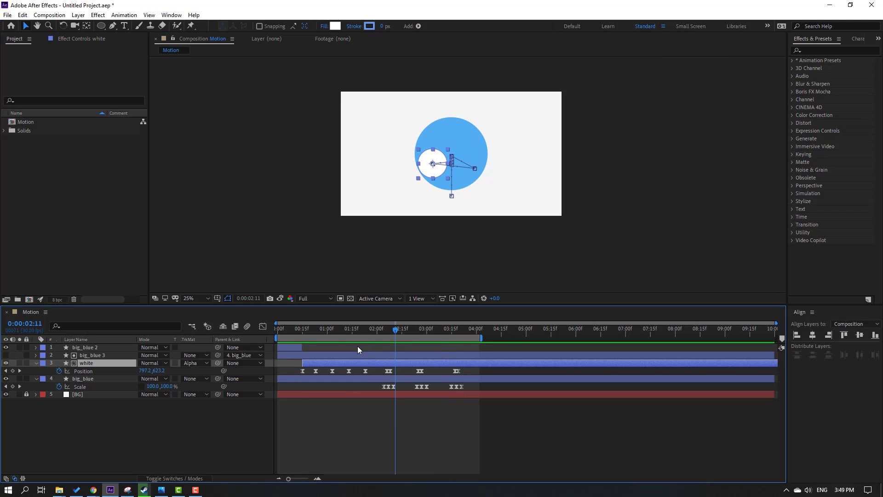
# Set a starting Position keyframe on big_blue at frame 15 (Y 540)
pyautogui.click(87, 380)
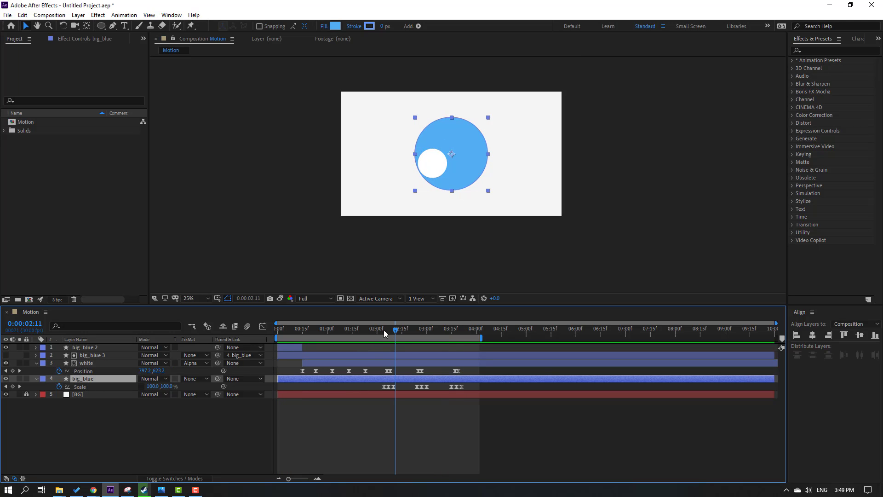
pyautogui.moveTo(353, 331); pyautogui.dragTo(337, 332)
pyautogui.moveTo(318, 334); pyautogui.dragTo(302, 332)
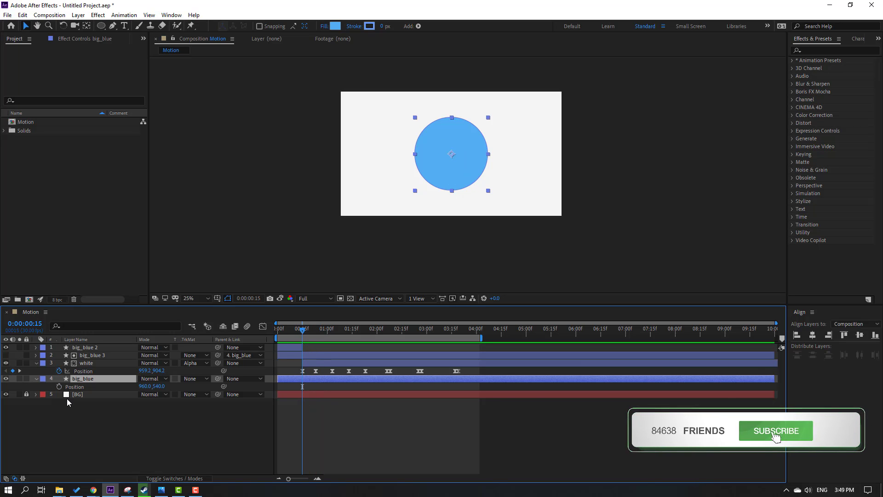
pyautogui.press('p')
pyautogui.moveTo(301, 329); pyautogui.dragTo(303, 332)
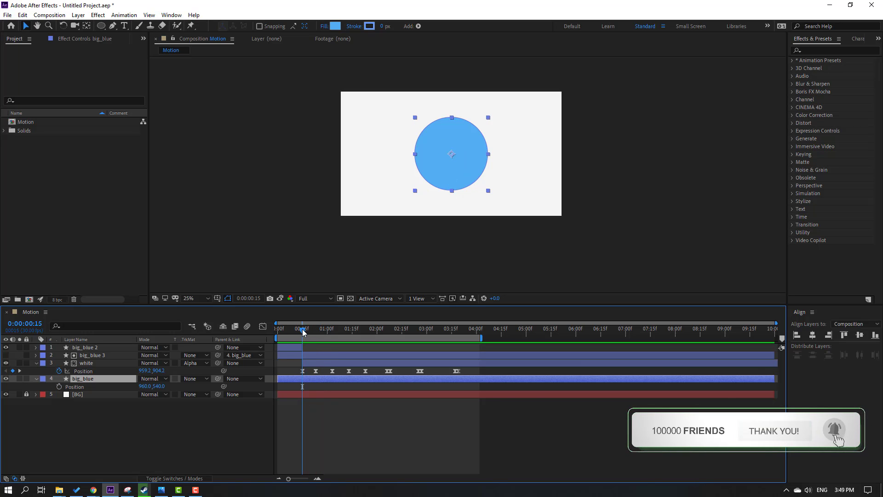
pyautogui.click(59, 386)
pyautogui.press('.')
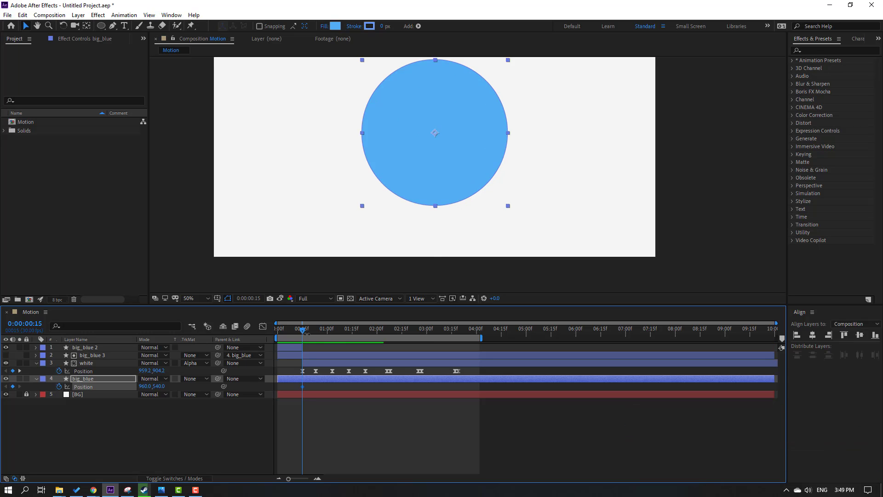
# Keyframe big_blue's Y at 515 on frame 19, 552 on frame 23, 526 on frame 29
pyautogui.moveTo(303, 333); pyautogui.dragTo(309, 332)
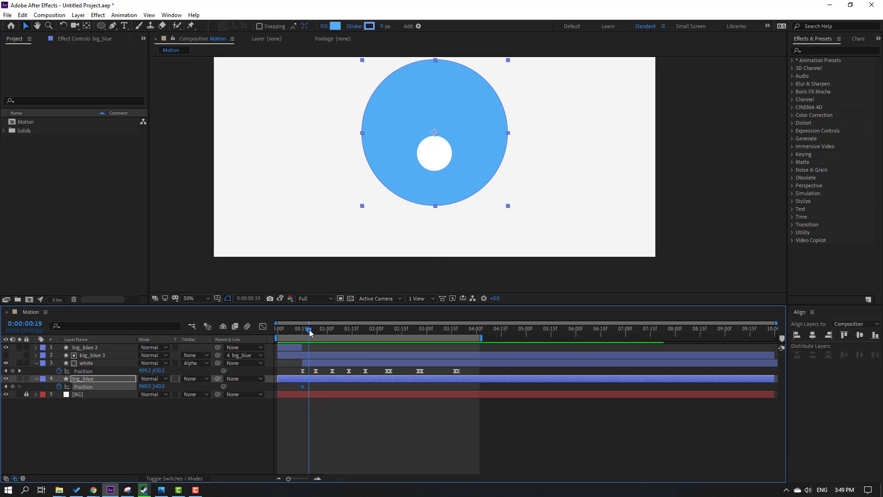
pyautogui.moveTo(159, 387); pyautogui.dragTo(148, 388)
pyautogui.moveTo(308, 331); pyautogui.dragTo(316, 333)
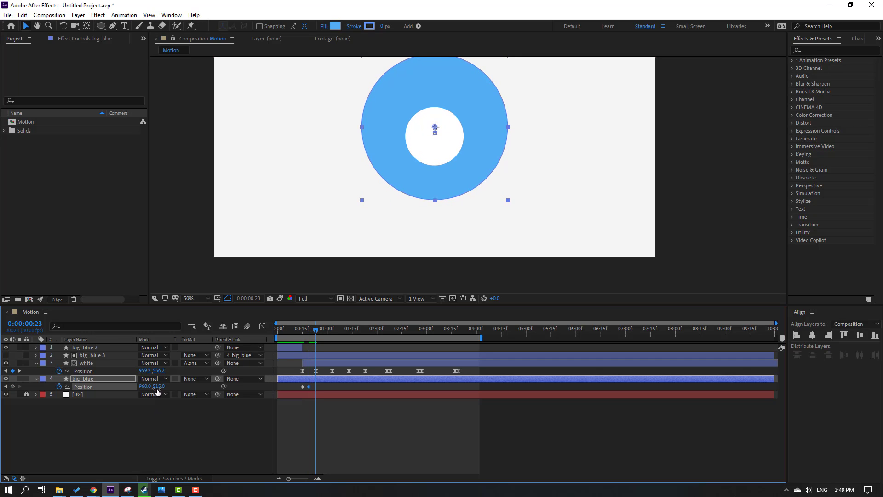
pyautogui.moveTo(157, 391); pyautogui.dragTo(177, 392)
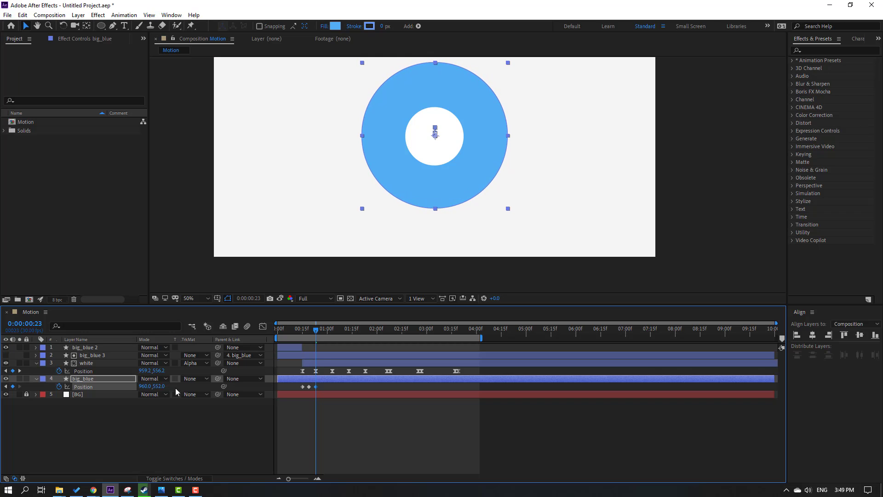
pyautogui.moveTo(317, 331); pyautogui.dragTo(327, 332)
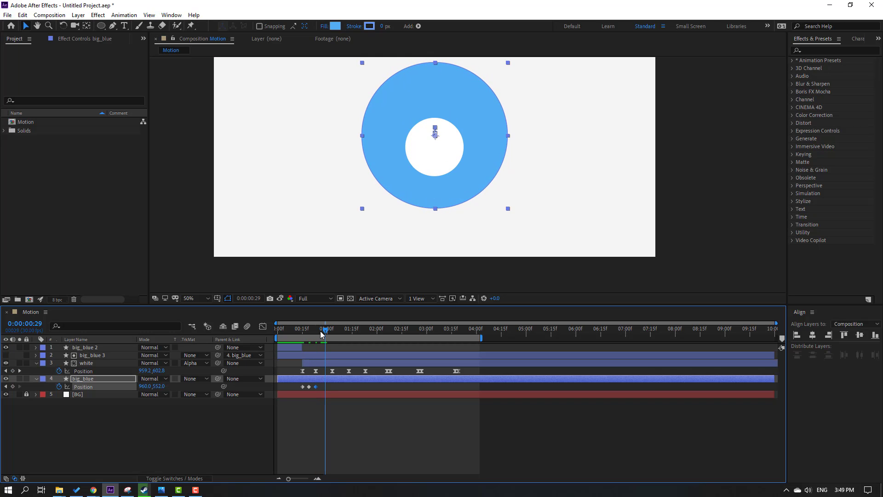
pyautogui.moveTo(157, 387); pyautogui.dragTo(154, 392)
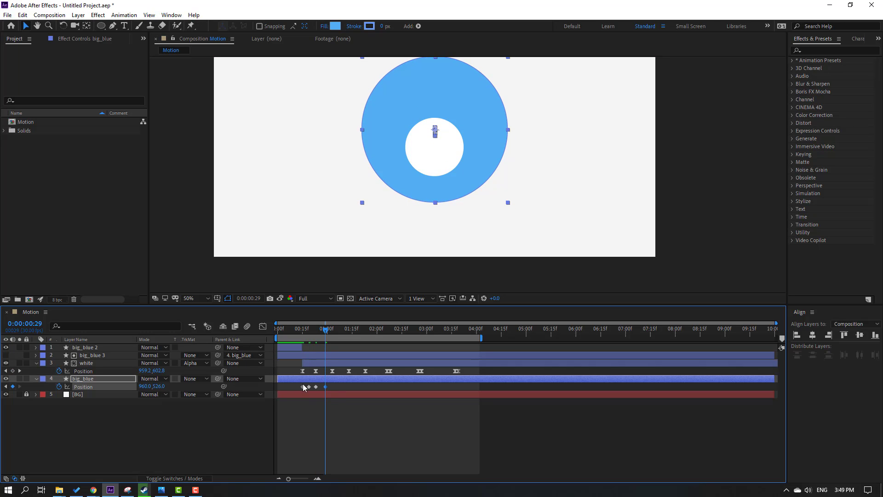
# Apply Easy Ease to big_blue's Position keyframes via Keyframe Assistant and preview
pyautogui.rightClick(302, 388)
pyautogui.moveTo(352, 381)
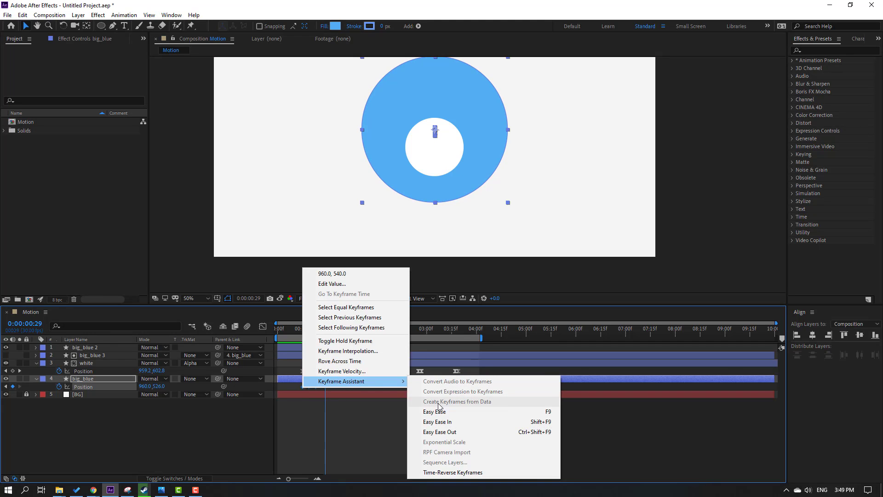
pyautogui.click(432, 408)
pyautogui.click(418, 435)
pyautogui.press('space')
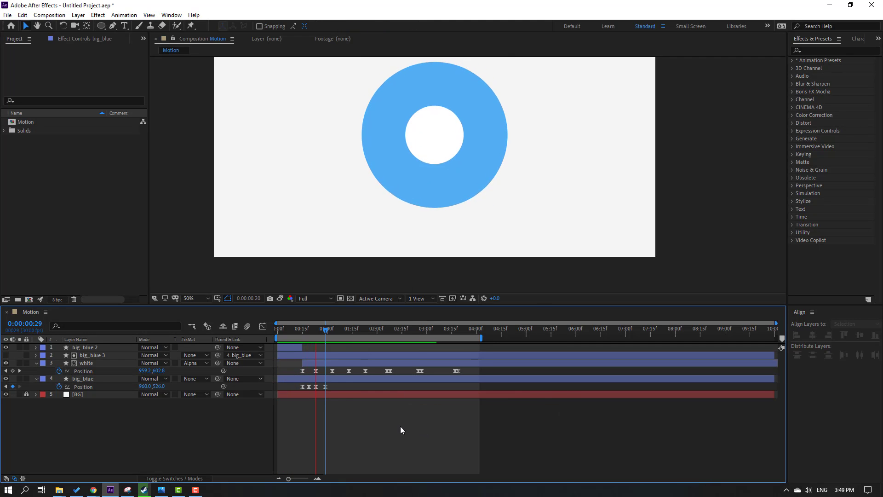
pyautogui.press('space')
# Retime the four recoil keyframes, shifting the last one slightly later
pyautogui.press('space')
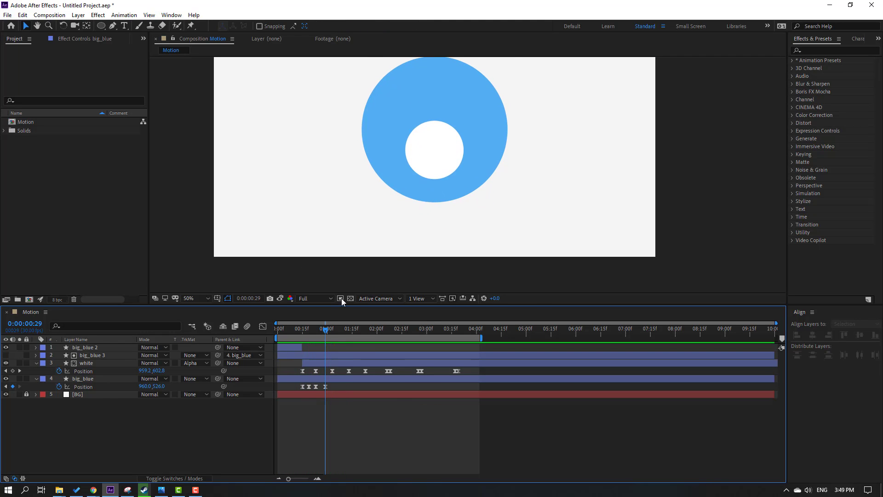
pyautogui.moveTo(338, 385); pyautogui.dragTo(309, 389)
pyautogui.press('space')
pyautogui.press('space')
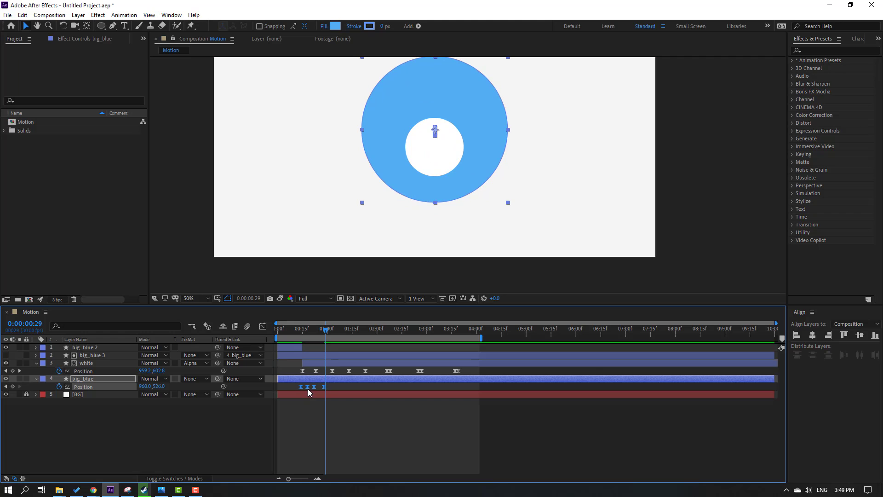
pyautogui.press('space')
pyautogui.scroll(-1, 325, 249)
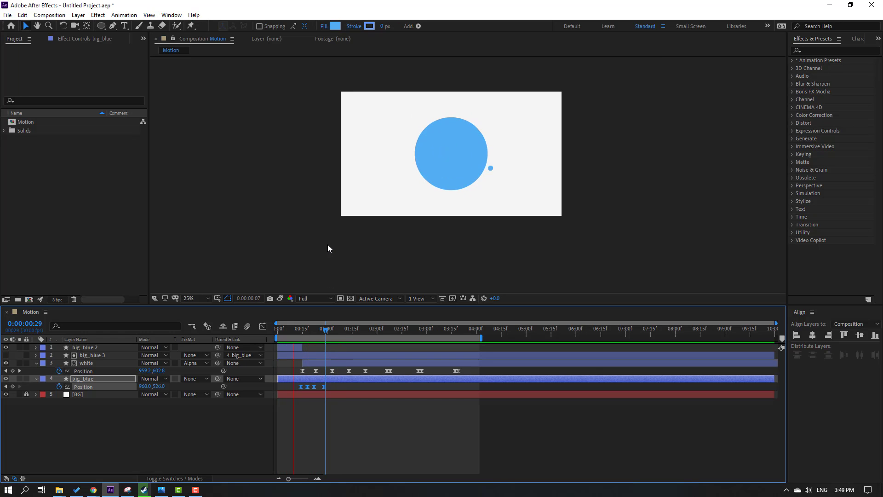
pyautogui.press('space')
pyautogui.click(331, 387)
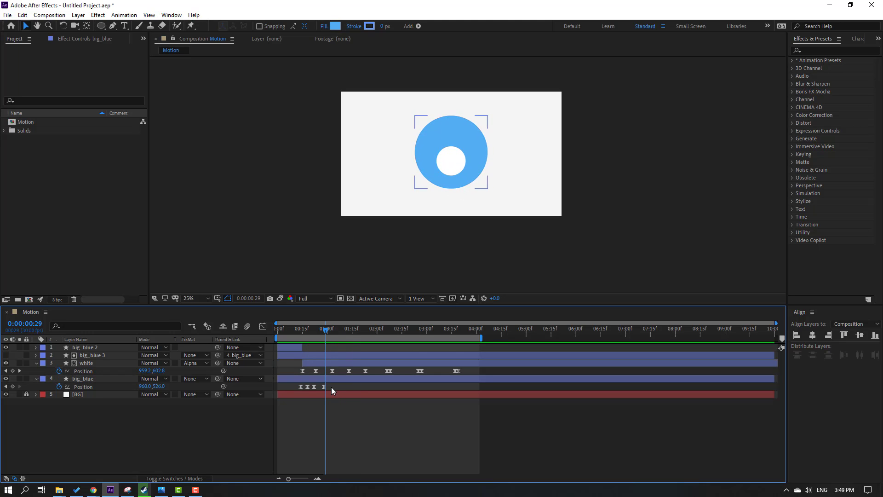
pyautogui.click(324, 386)
pyautogui.moveTo(322, 387); pyautogui.dragTo(352, 387)
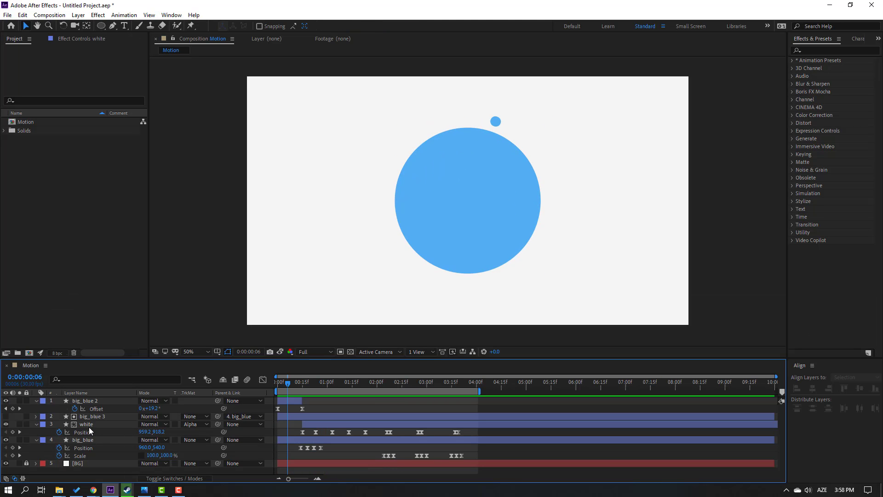
# Set the white dot's Scale to 40,50% at frame 23 and 40,40% at 1:03
pyautogui.click(91, 425)
pyautogui.hotkey('shift', 's')
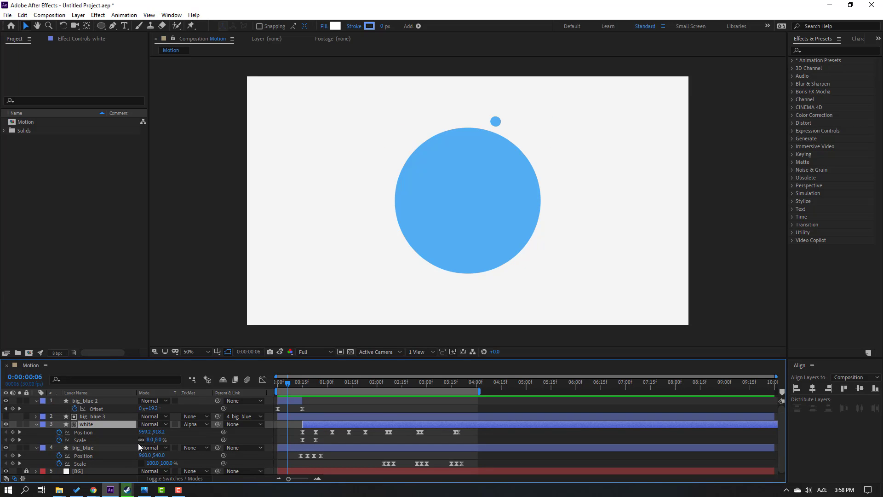
pyautogui.moveTo(292, 382); pyautogui.dragTo(317, 382)
pyautogui.click(316, 441)
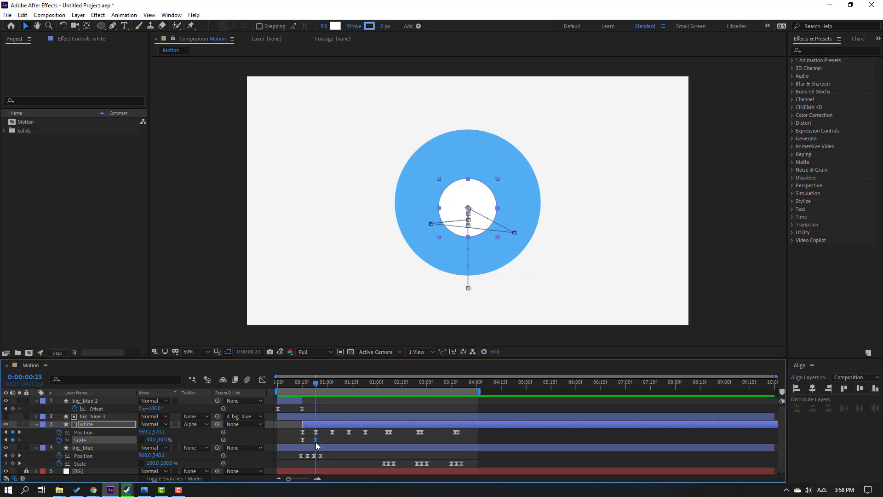
pyautogui.click(164, 440)
pyautogui.write('50')
pyautogui.press('Return')
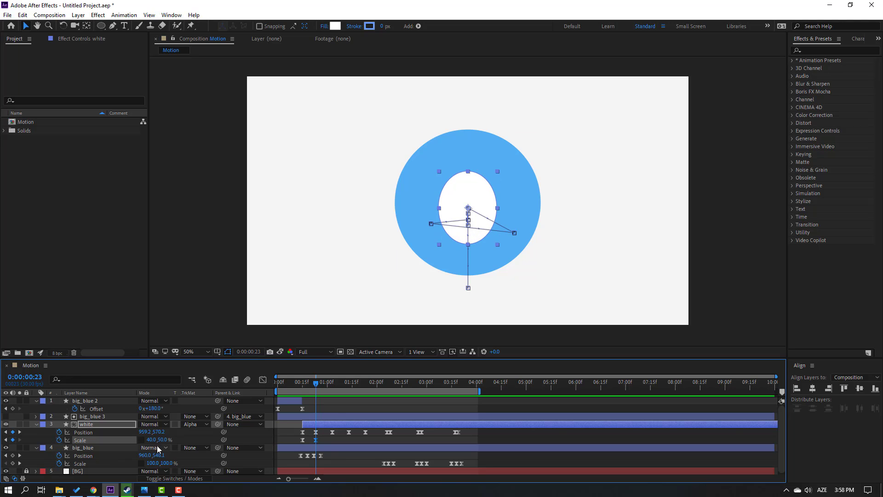
pyautogui.moveTo(323, 383); pyautogui.dragTo(332, 383)
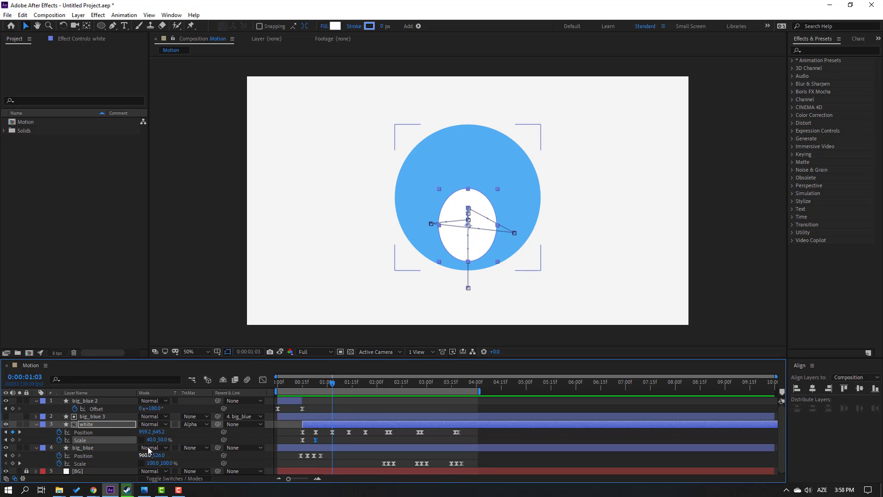
pyautogui.moveTo(160, 440); pyautogui.dragTo(155, 440)
pyautogui.press('space')
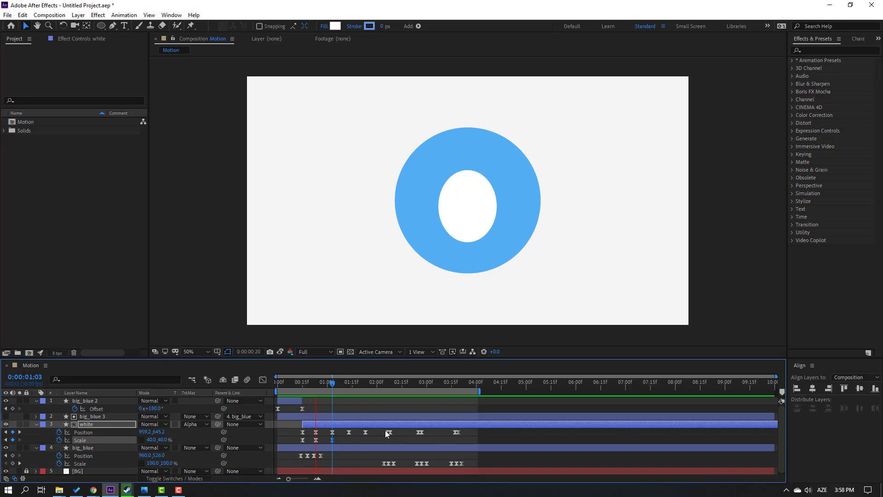
pyautogui.click(388, 433)
# Parent the white layer to big_blue
pyautogui.click(92, 425)
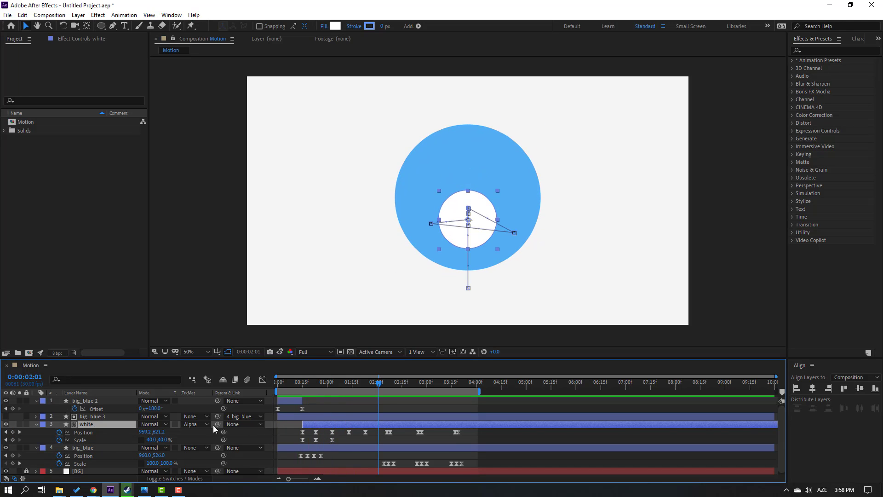
pyautogui.moveTo(215, 423); pyautogui.dragTo(84, 448)
pyautogui.click(89, 448)
# Keyframe big_blue's Position at 2:04 and shift it left and down at 2:10
pyautogui.press('s')
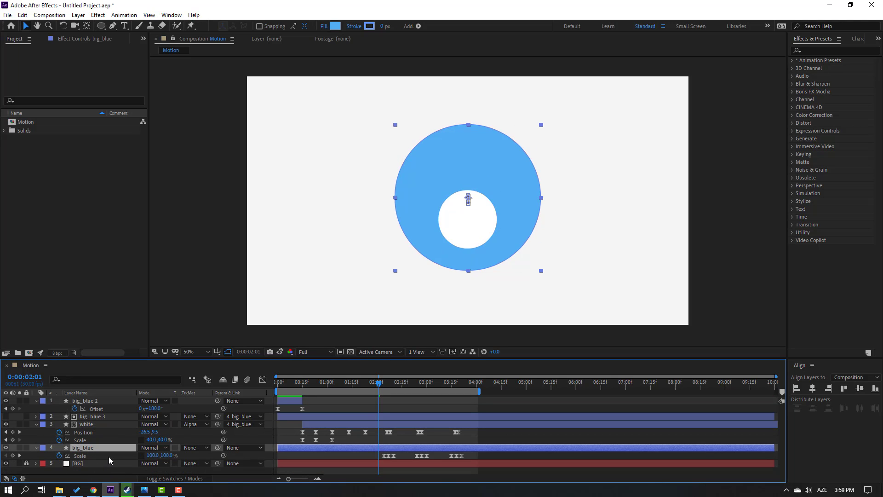
pyautogui.hotkey('shift', 'p')
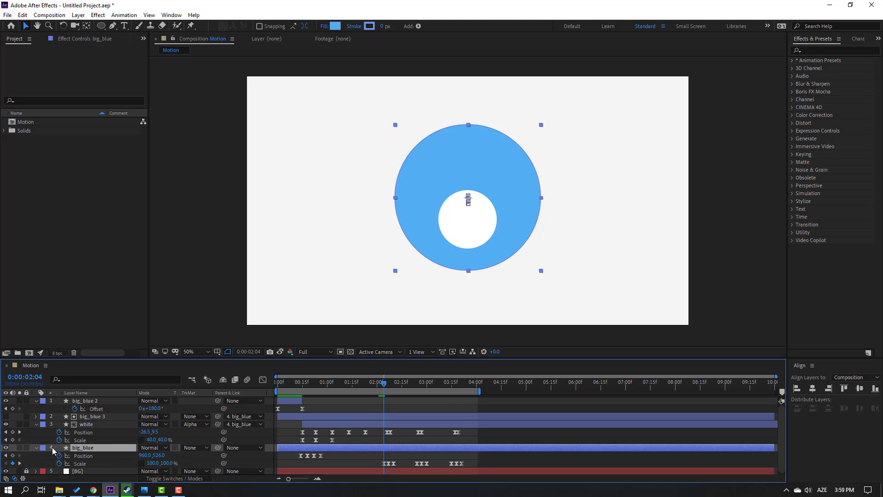
pyautogui.click(12, 456)
pyautogui.moveTo(384, 385); pyautogui.dragTo(392, 386)
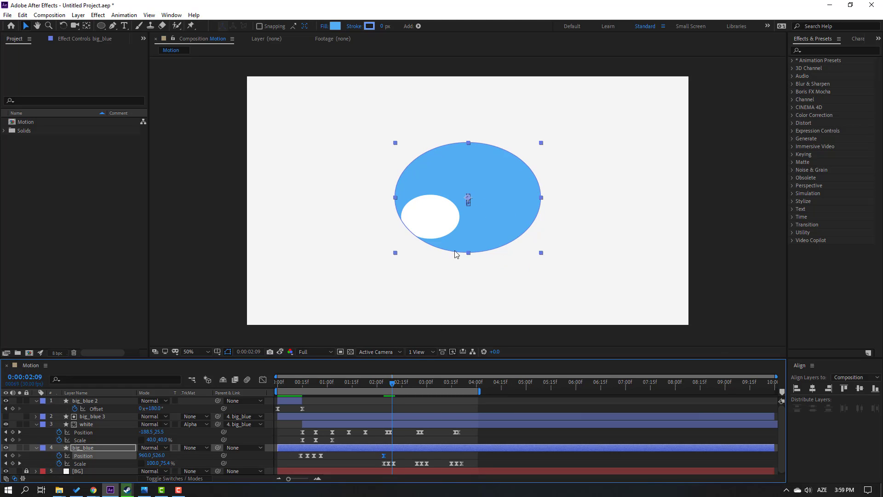
pyautogui.press('pagedown')
pyautogui.moveTo(482, 217); pyautogui.dragTo(468, 223)
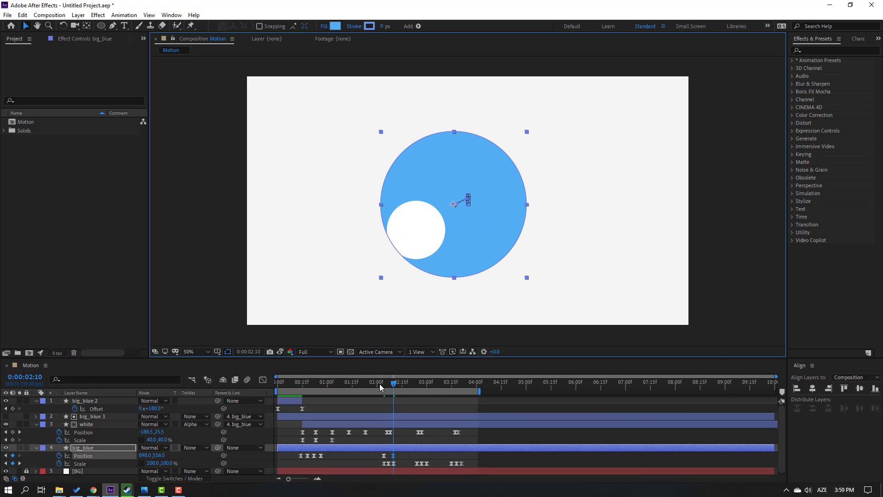
pyautogui.moveTo(380, 386); pyautogui.dragTo(398, 384)
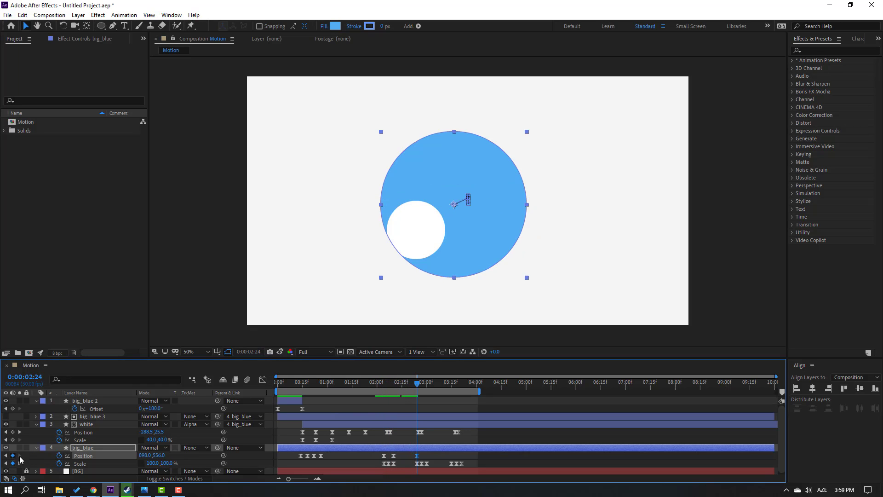
# Shift big_blue right at 3:01 and up to 940,512 at 3:22, then preview
pyautogui.moveTo(424, 388); pyautogui.dragTo(432, 390)
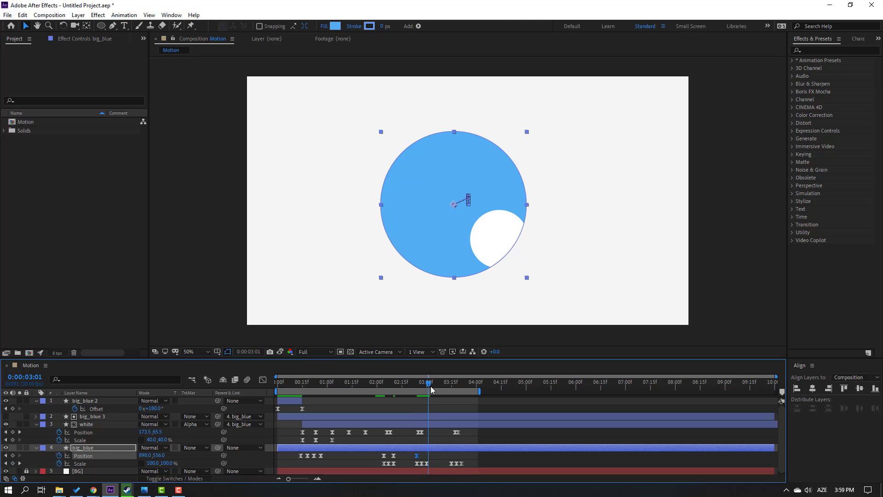
pyautogui.moveTo(424, 231); pyautogui.dragTo(439, 234)
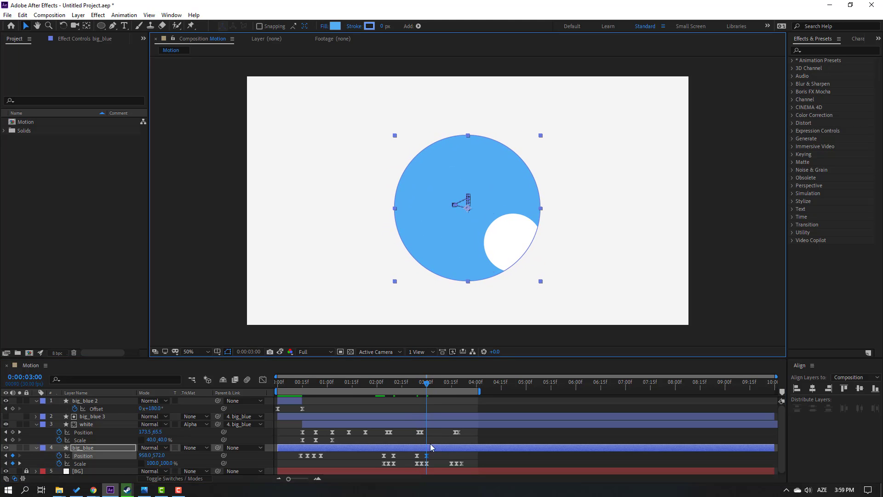
pyautogui.moveTo(429, 387); pyautogui.dragTo(451, 388)
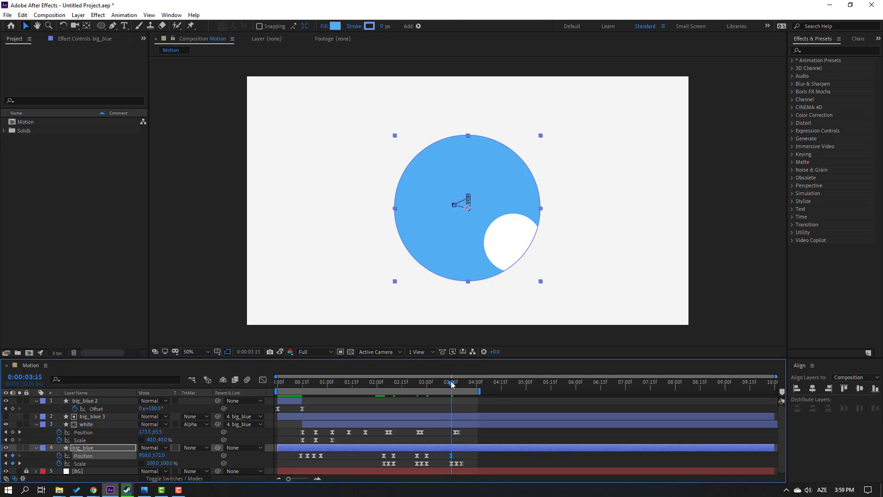
pyautogui.moveTo(451, 386); pyautogui.dragTo(464, 389)
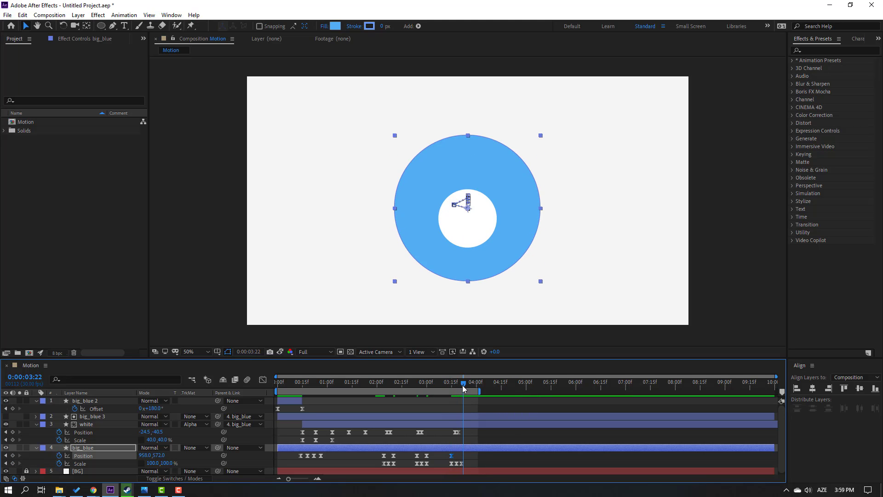
pyautogui.hotkey('shift', 'Up')
pyautogui.hotkey('shift', 'Up')
pyautogui.hotkey('shift', 'Up')
pyautogui.press('Left')
pyautogui.press('Left')
pyautogui.press('Left')
pyautogui.press('Left')
pyautogui.press('Left')
pyautogui.press('Left')
pyautogui.press('Left')
pyautogui.press('Left')
pyautogui.press('Left')
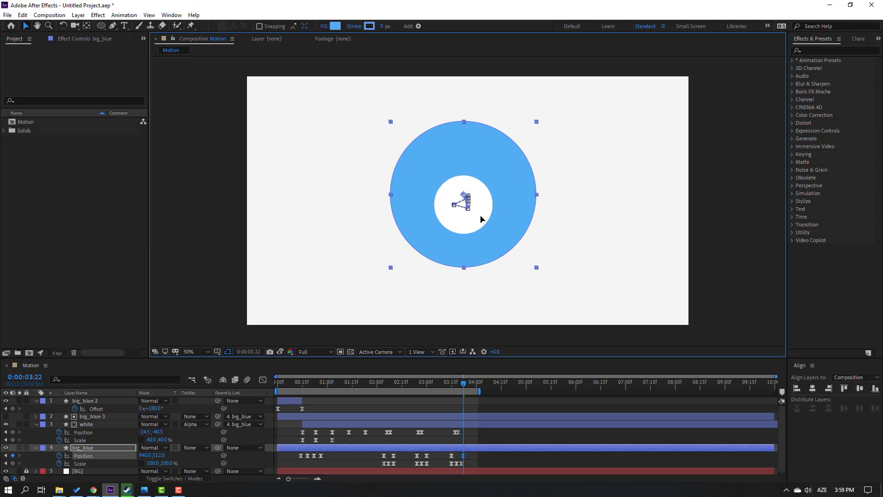
pyautogui.press('space')
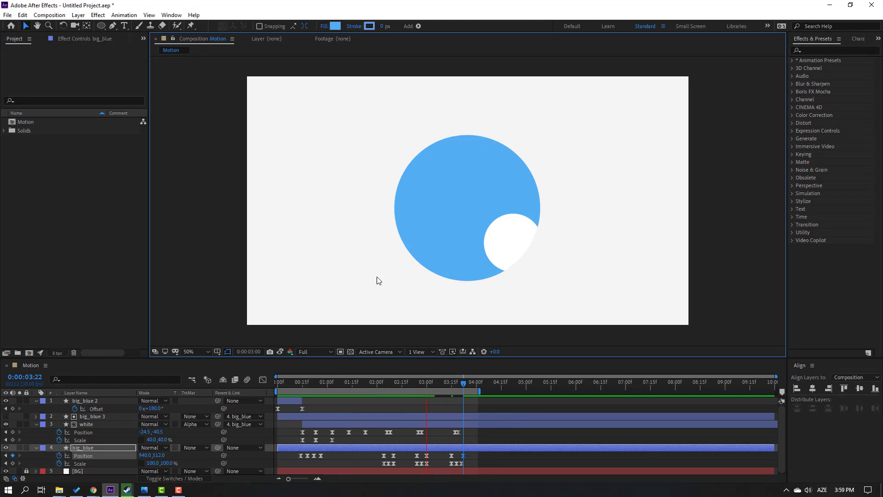
# Select big_blue's first four Position keyframes and stretch their timing apart
pyautogui.moveTo(335, 457)
pyautogui.mouseDown()
pyautogui.moveTo(289, 459)
pyautogui.moveTo(330, 457)
pyautogui.mouseUp()
pyautogui.press('space')
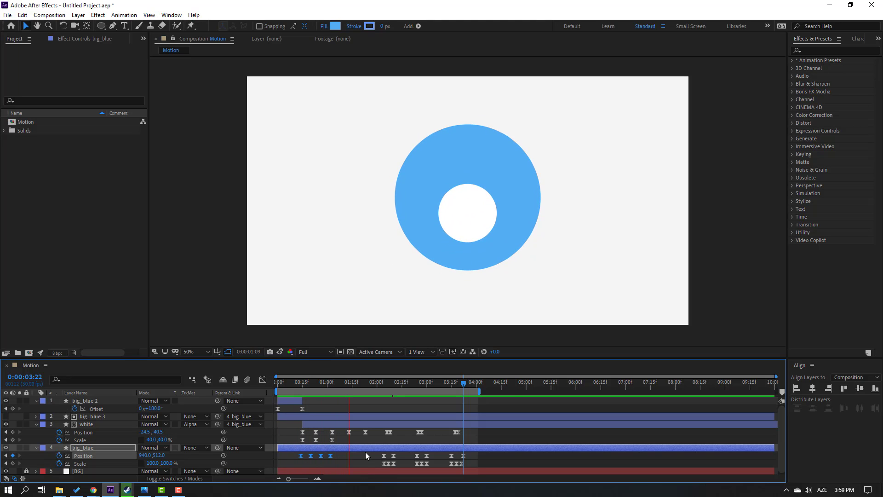